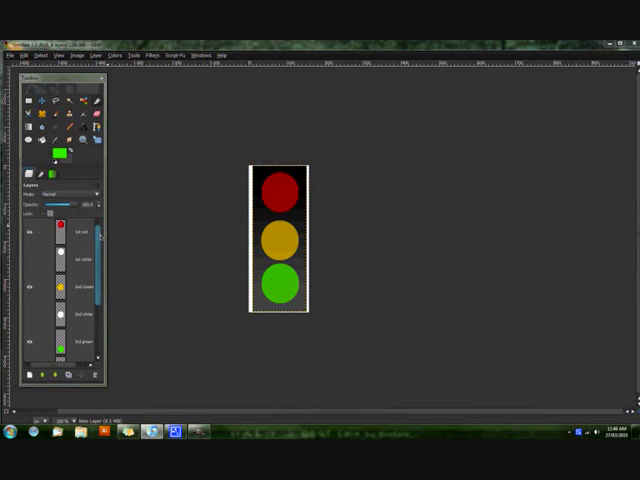
{"action": "left_click_drag", "start_coordinate": [99, 240], "coordinate": [101, 232]}
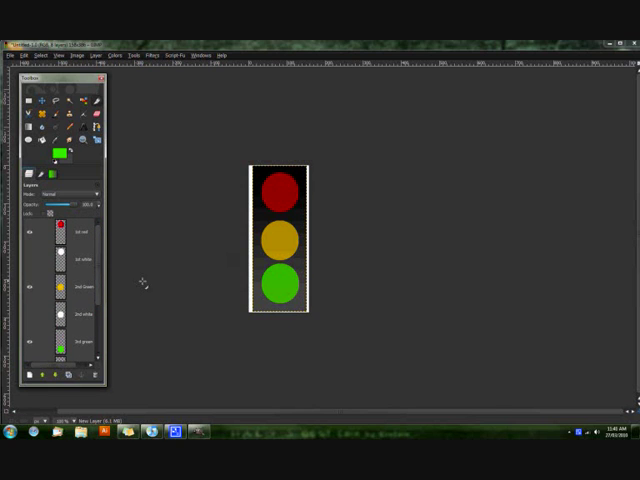
{"action": "left_click_drag", "start_coordinate": [101, 255], "coordinate": [101, 270]}
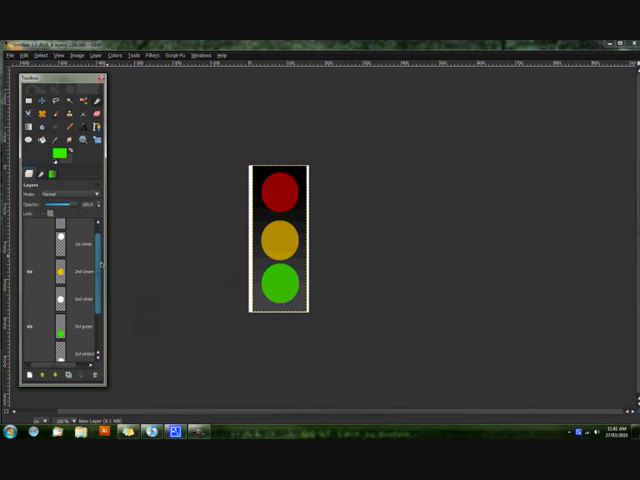
{"action": "scroll", "coordinate": [80, 250], "scroll_direction": "up", "scroll_amount": 2}
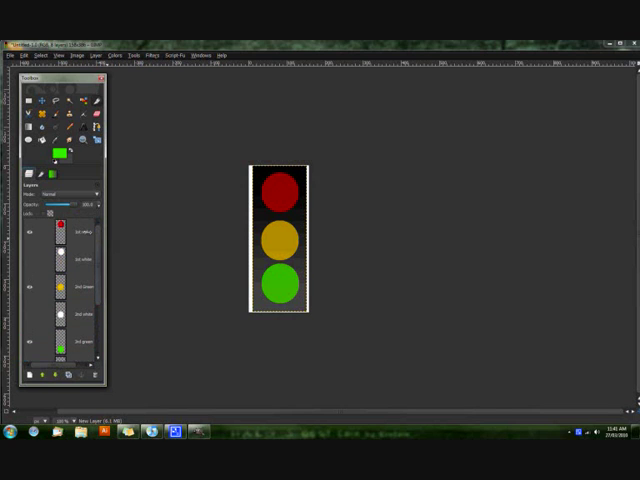
{"action": "left_click", "coordinate": [60, 232]}
{"action": "left_click_drag", "start_coordinate": [60, 232], "coordinate": [77, 345]}
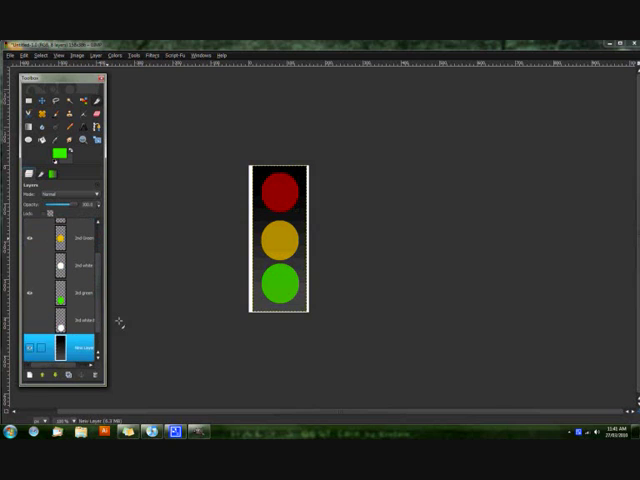
{"action": "scroll", "coordinate": [80, 290], "scroll_direction": "up", "scroll_amount": 3}
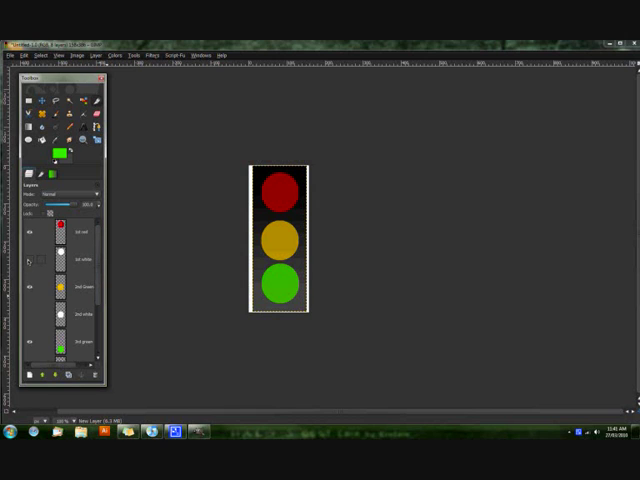
{"action": "left_click", "coordinate": [29, 260]}
{"action": "left_click", "coordinate": [29, 260]}
{"action": "left_click", "coordinate": [29, 260]}
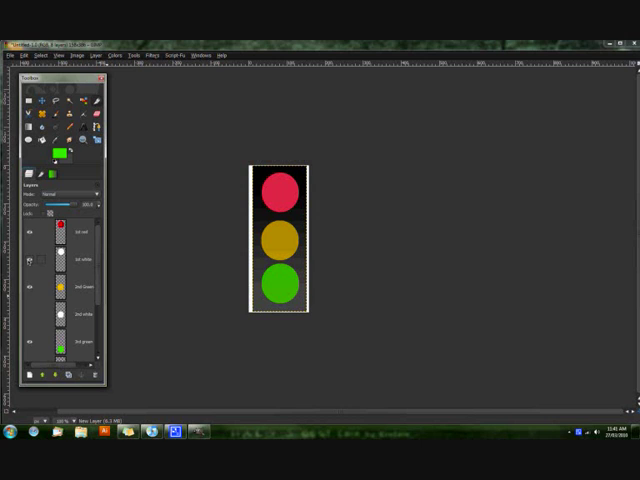
{"action": "left_click", "coordinate": [29, 260]}
{"action": "left_click", "coordinate": [29, 260]}
{"action": "left_click", "coordinate": [29, 260]}
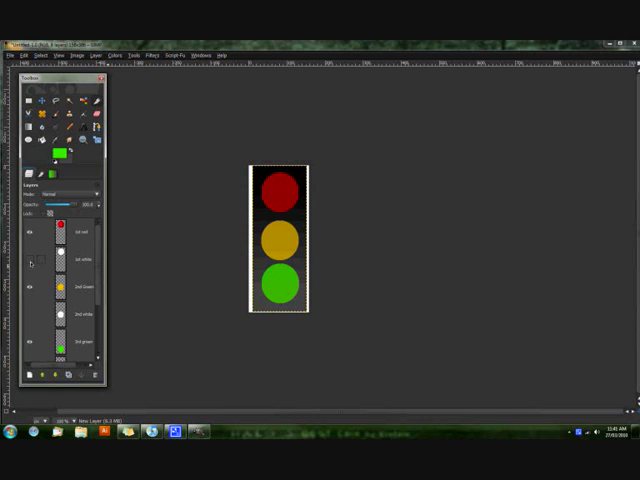
{"action": "left_click", "coordinate": [31, 259]}
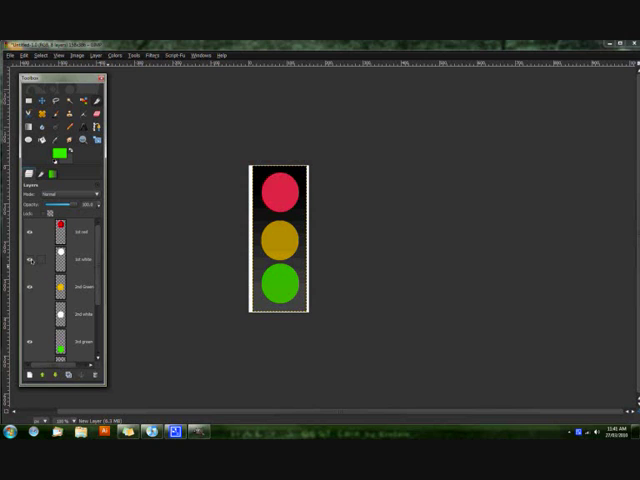
{"action": "left_click", "coordinate": [31, 259]}
{"action": "left_click", "coordinate": [28, 233]}
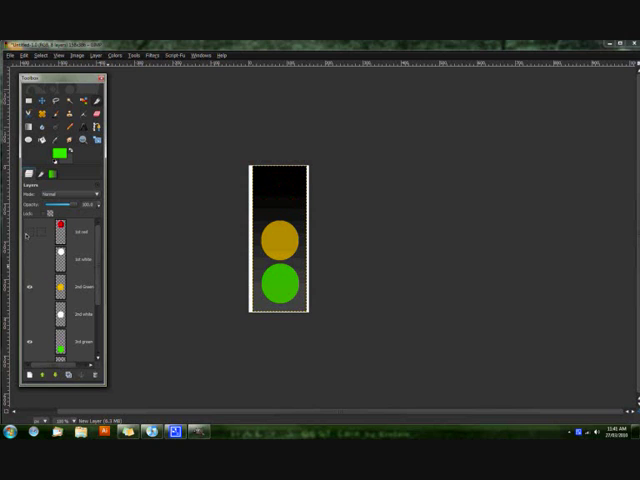
{"action": "left_click", "coordinate": [29, 233]}
{"action": "left_click", "coordinate": [31, 233]}
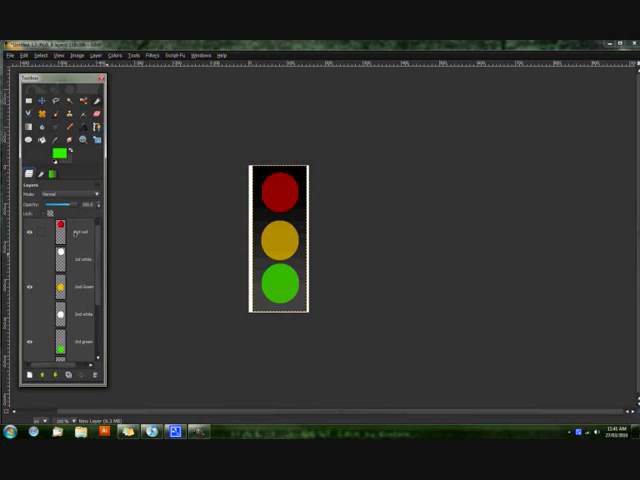
{"action": "left_click", "coordinate": [78, 232]}
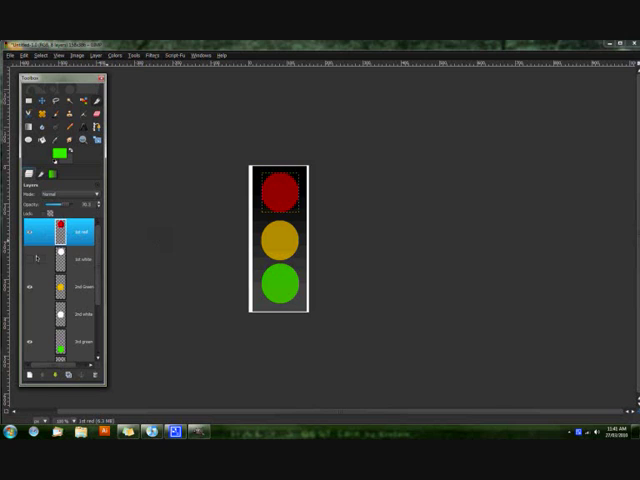
{"action": "left_click", "coordinate": [40, 260]}
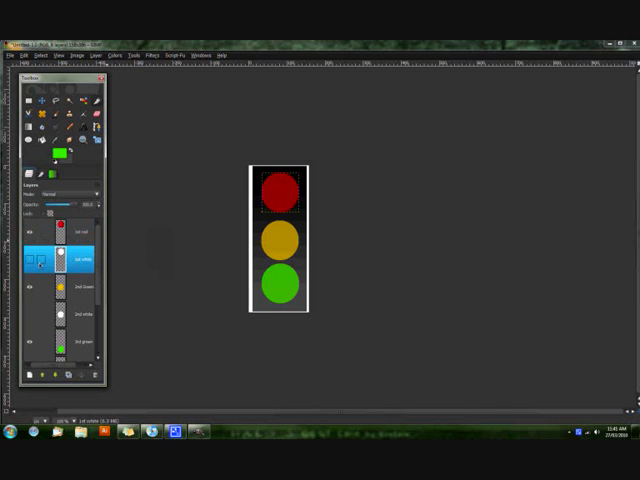
{"action": "left_click", "coordinate": [31, 260]}
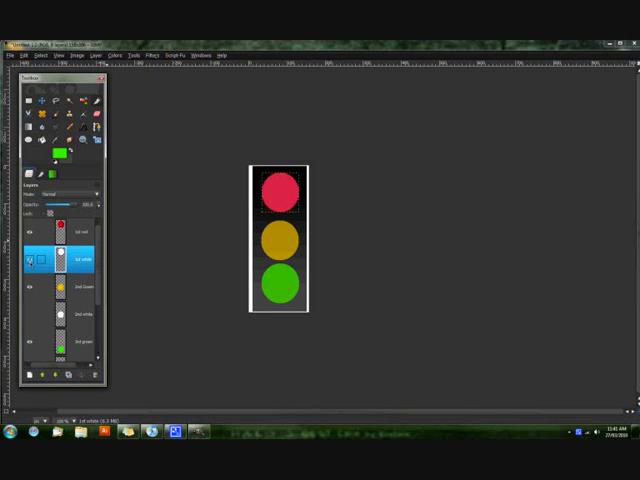
{"action": "left_click", "coordinate": [31, 260]}
{"action": "left_click", "coordinate": [31, 260]}
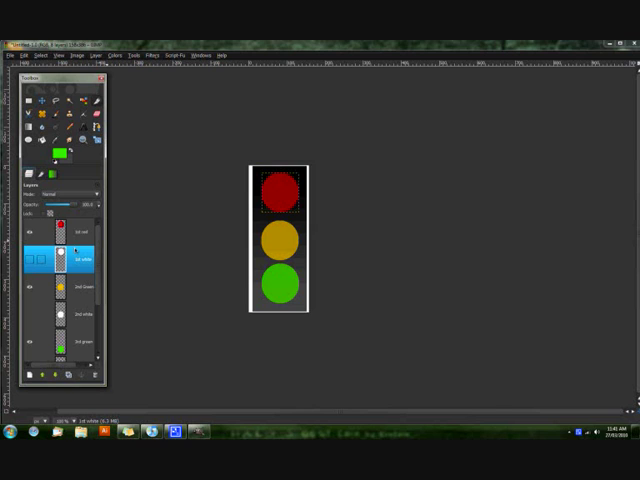
{"action": "scroll", "coordinate": [70, 290], "scroll_direction": "down", "scroll_amount": 3}
{"action": "left_click", "coordinate": [88, 318]}
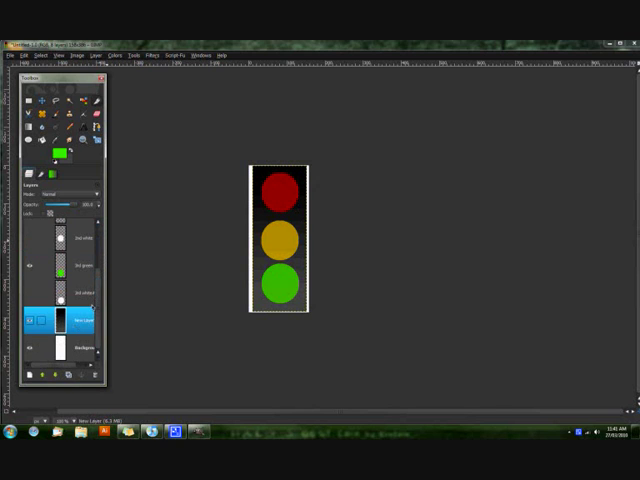
{"action": "left_click_drag", "start_coordinate": [97, 300], "coordinate": [96, 238]}
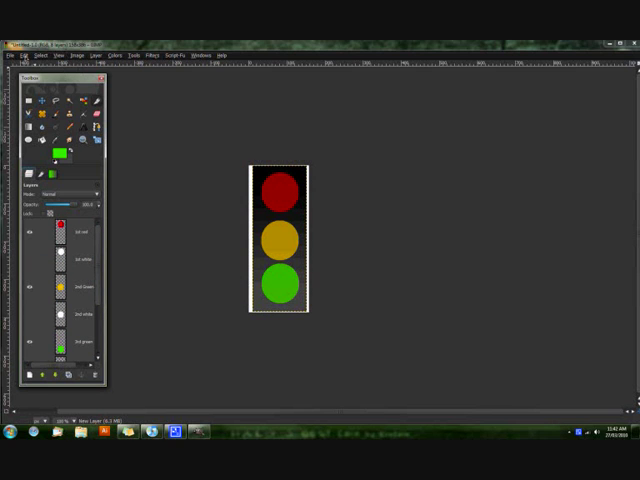
- Create a new 640x480 image from the size template and fit it to the window
{"action": "left_click", "coordinate": [16, 55]}
{"action": "left_click", "coordinate": [18, 63]}
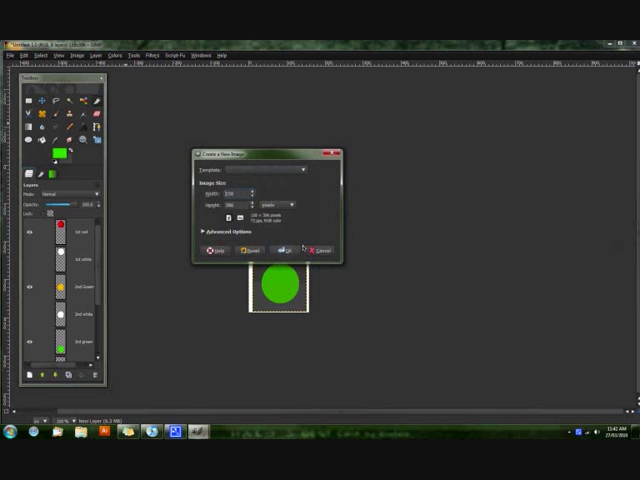
{"action": "left_click_drag", "start_coordinate": [239, 194], "coordinate": [203, 191]}
{"action": "left_click", "coordinate": [286, 170]}
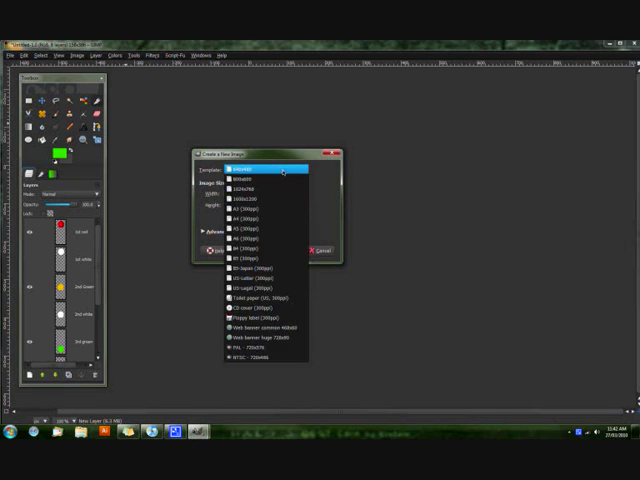
{"action": "left_click", "coordinate": [285, 172]}
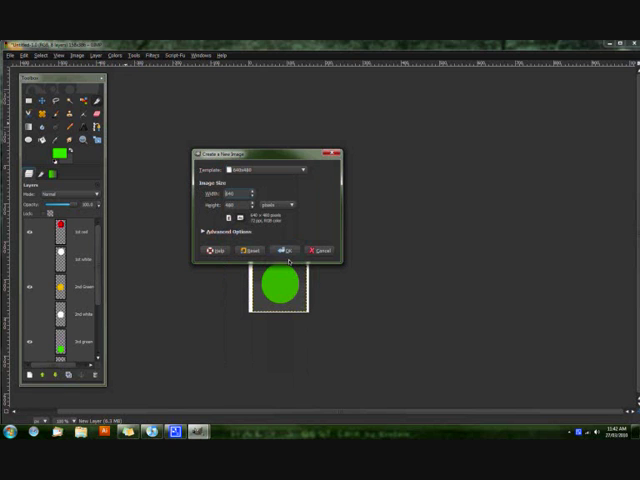
{"action": "left_click", "coordinate": [285, 251]}
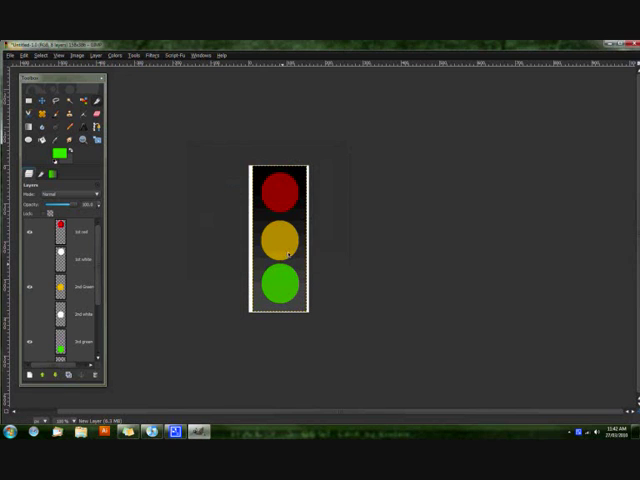
{"action": "left_click", "coordinate": [272, 78]}
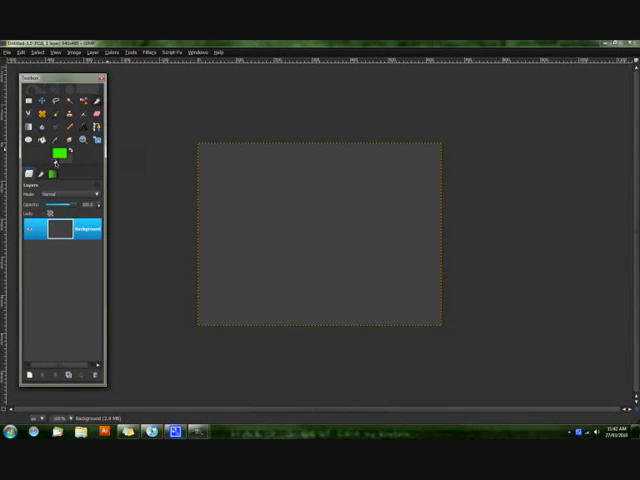
- Reset default colours, fill the background black then white, and restore black as foreground
{"action": "left_click", "coordinate": [53, 163]}
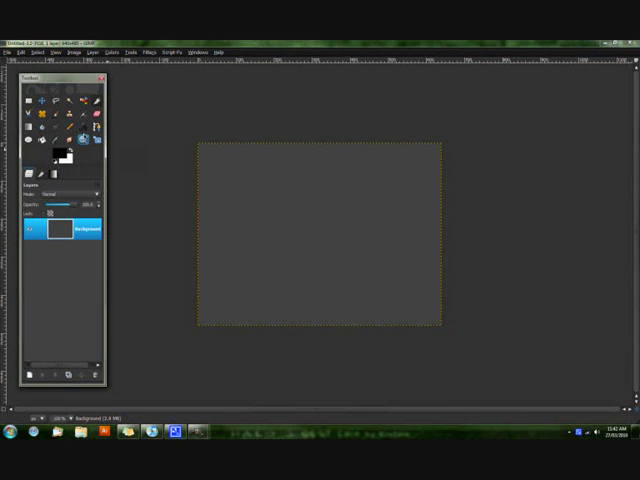
{"action": "left_click", "coordinate": [281, 215]}
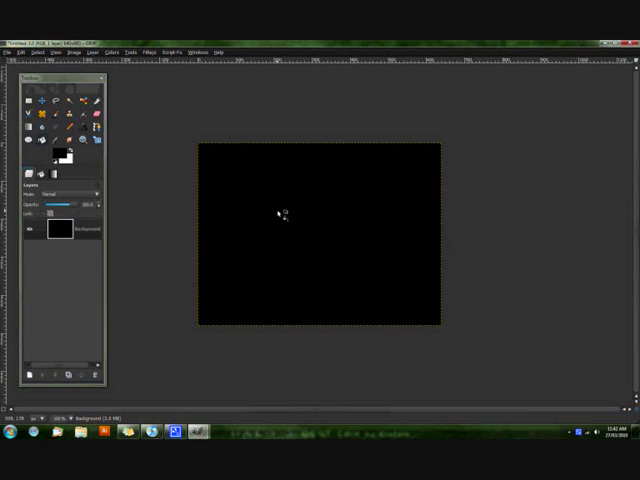
{"action": "left_click", "coordinate": [68, 150]}
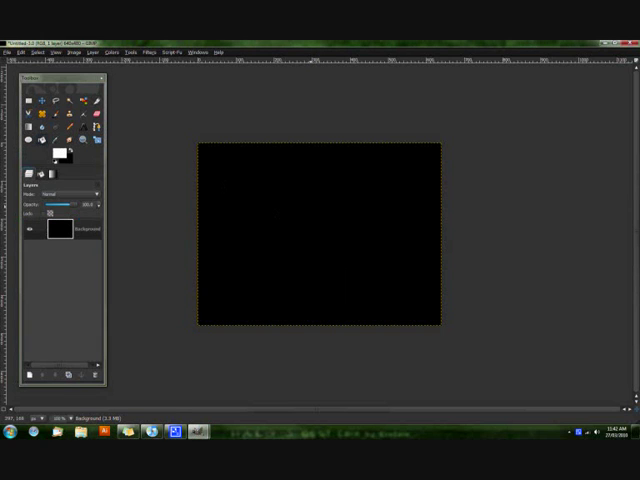
{"action": "key", "text": "ctrl+comma"}
{"action": "left_click", "coordinate": [68, 152]}
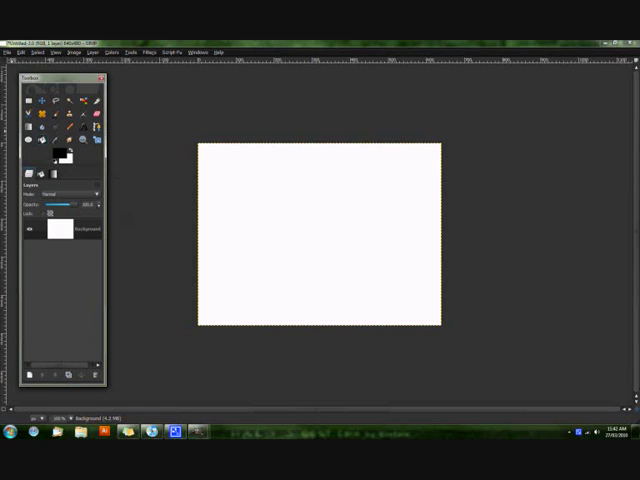
{"action": "left_click", "coordinate": [29, 374]}
{"action": "type", "text": "t back"}
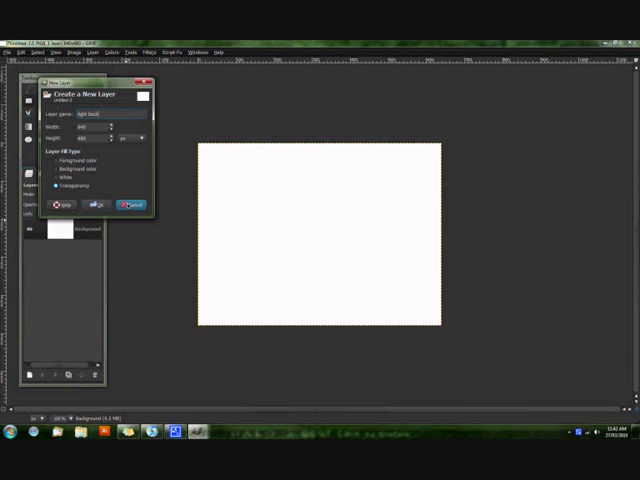
- On a new transparent layer, shade a tall centred rectangle from black to dark grey vertically
{"action": "left_click", "coordinate": [130, 205]}
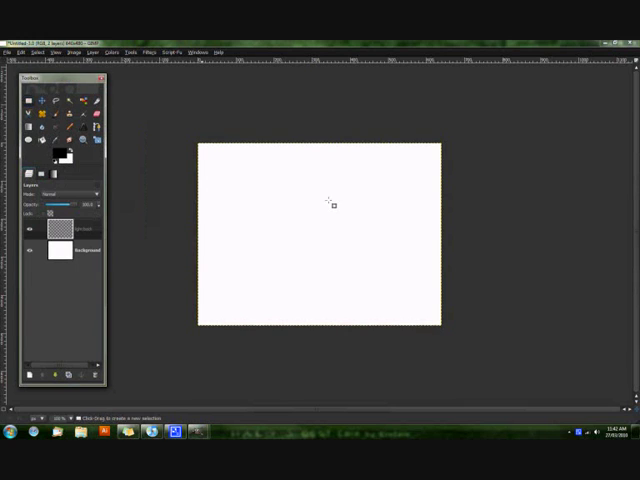
{"action": "left_click_drag", "start_coordinate": [289, 158], "coordinate": [346, 317]}
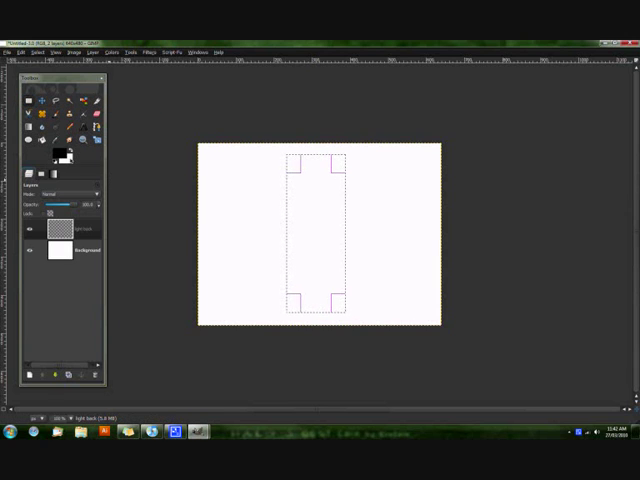
{"action": "left_click", "coordinate": [66, 158]}
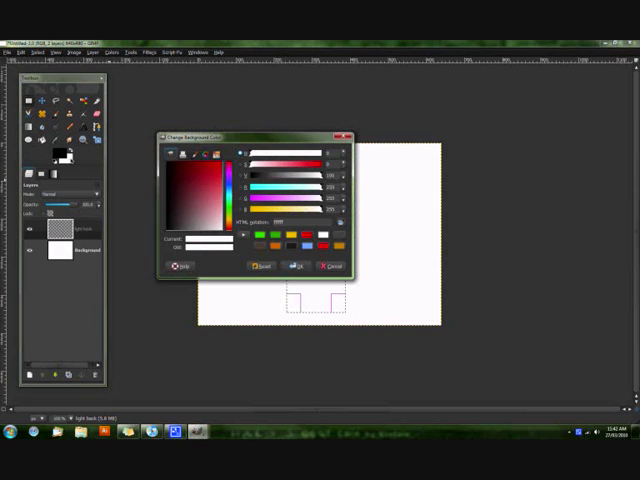
{"action": "left_click", "coordinate": [307, 240]}
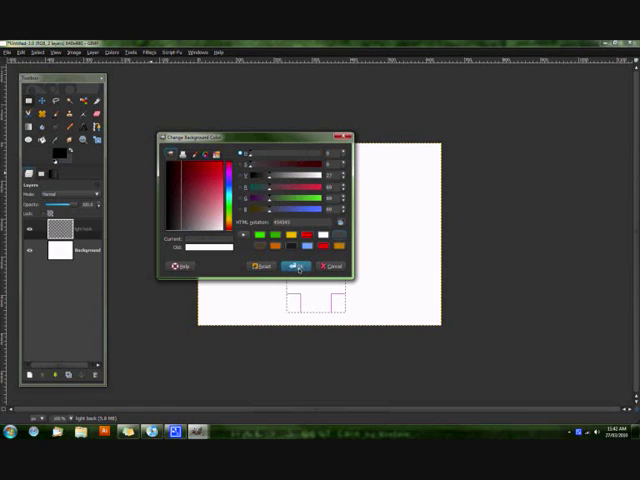
{"action": "left_click", "coordinate": [298, 268]}
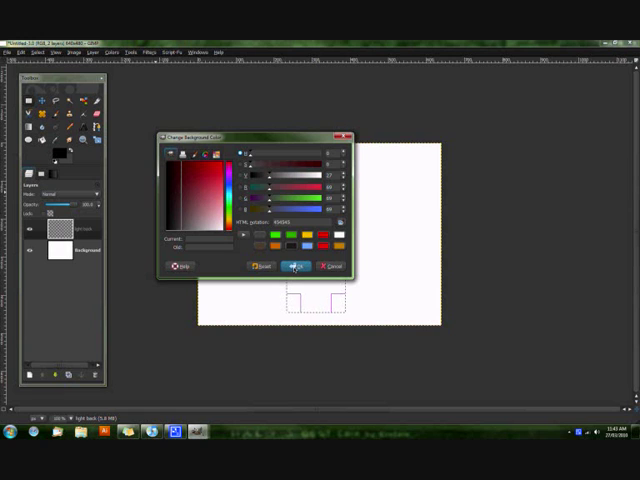
{"action": "left_click", "coordinate": [295, 267]}
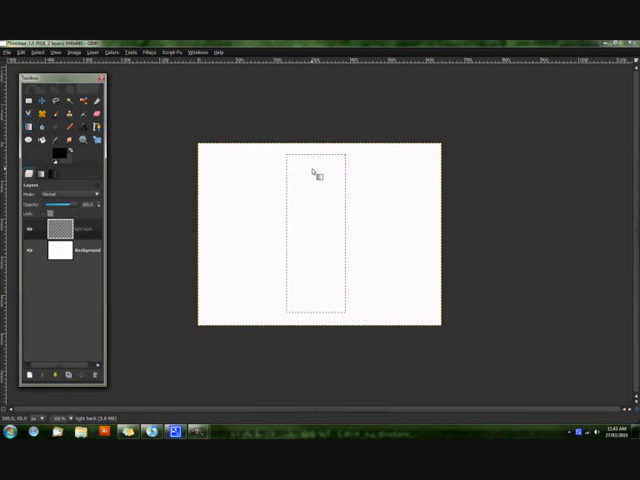
{"action": "left_click_drag", "start_coordinate": [313, 172], "coordinate": [316, 305]}
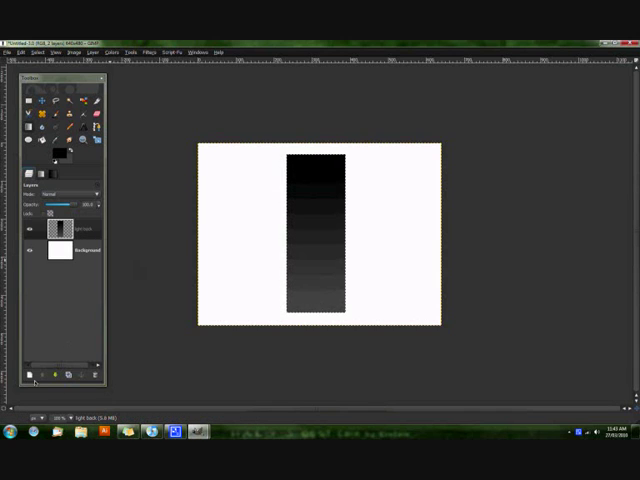
- Add a layer named 'red white' and fill a circular selection near the top with white
{"action": "left_click", "coordinate": [29, 374]}
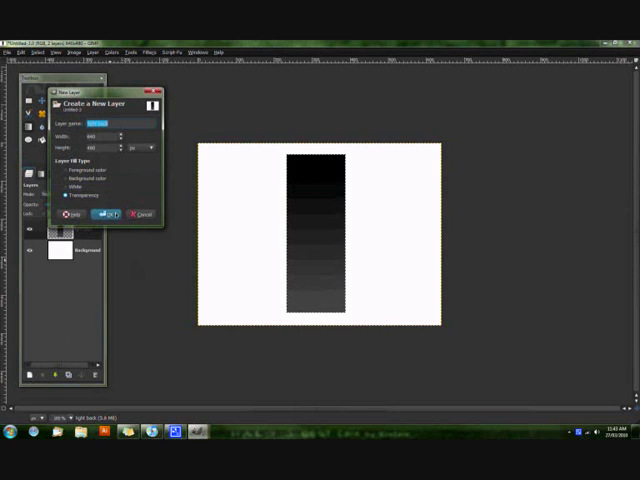
{"action": "type", "text": "light back"}
{"action": "key", "text": "ctrl+a"}
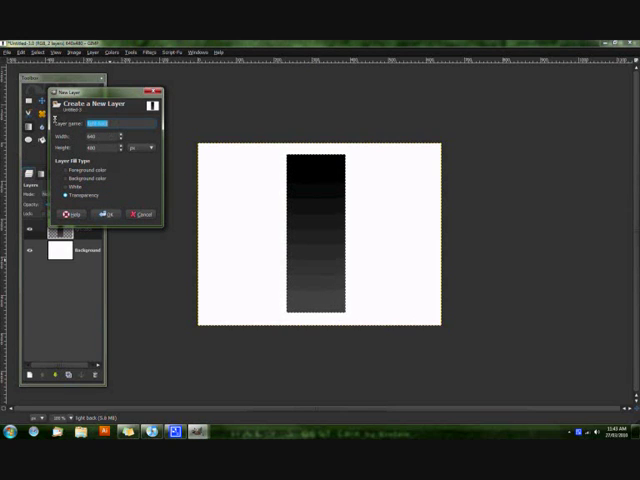
{"action": "type", "text": "d white"}
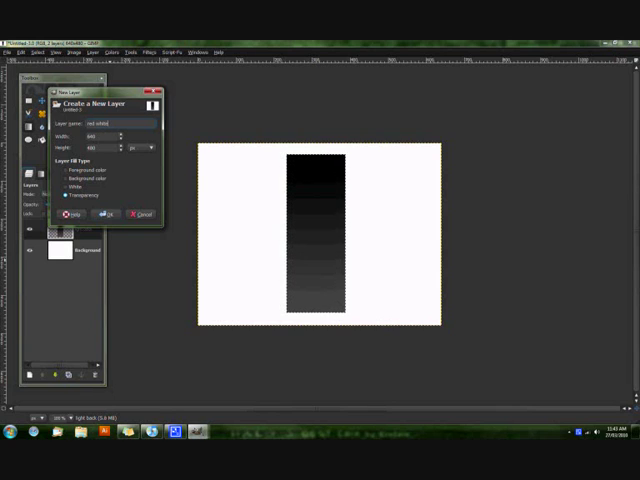
{"action": "left_click", "coordinate": [103, 214]}
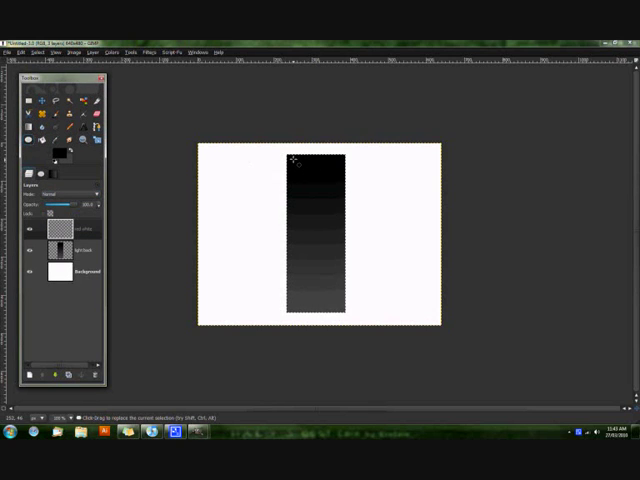
{"action": "left_click_drag", "start_coordinate": [295, 158], "coordinate": [336, 205]}
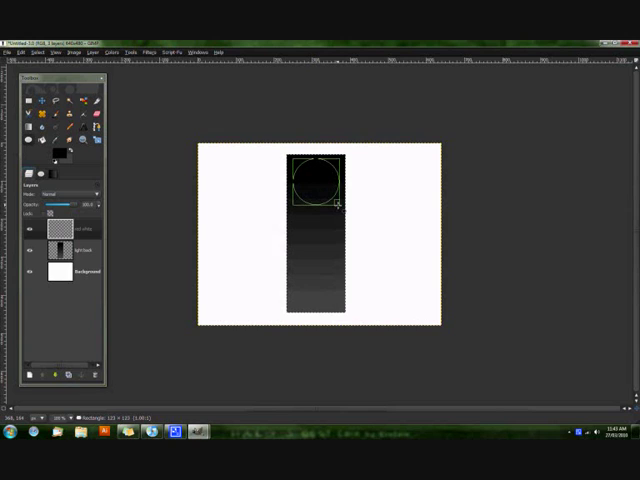
{"action": "left_click_drag", "start_coordinate": [338, 204], "coordinate": [338, 204]}
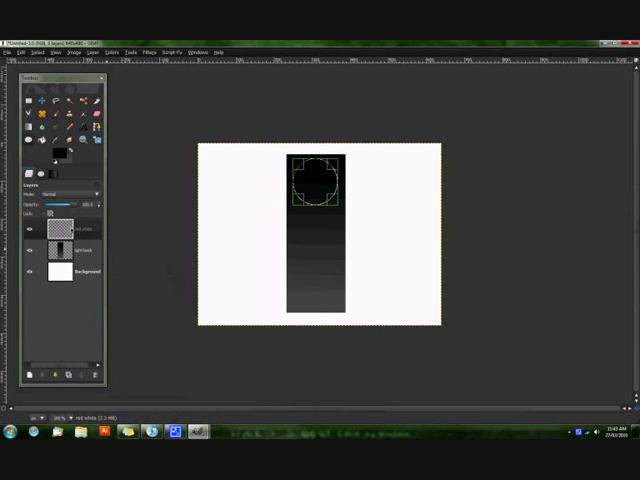
{"action": "left_click", "coordinate": [77, 230]}
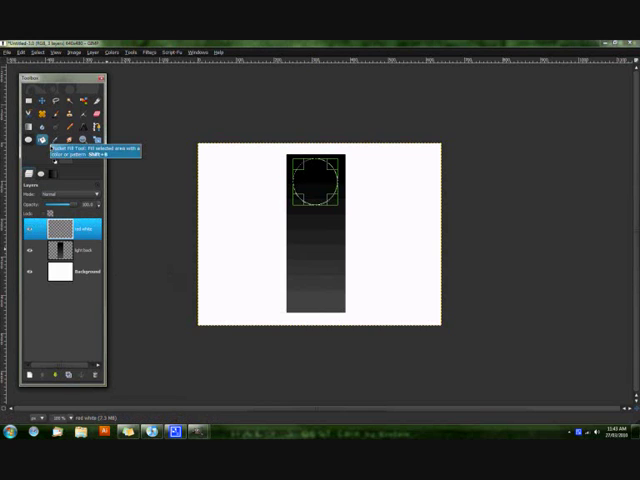
{"action": "left_click", "coordinate": [58, 156]}
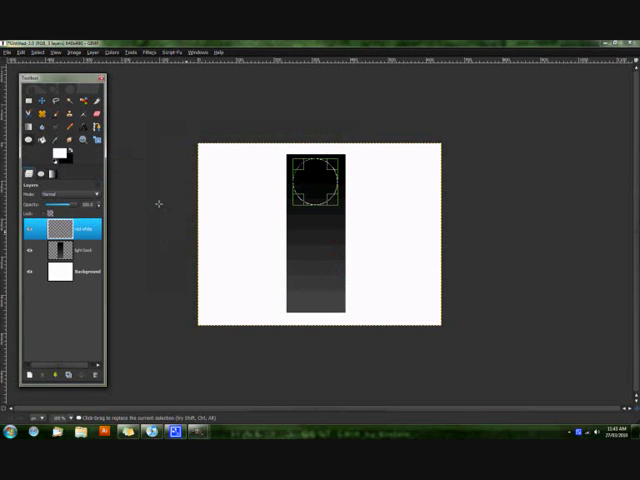
{"action": "left_click", "coordinate": [312, 192]}
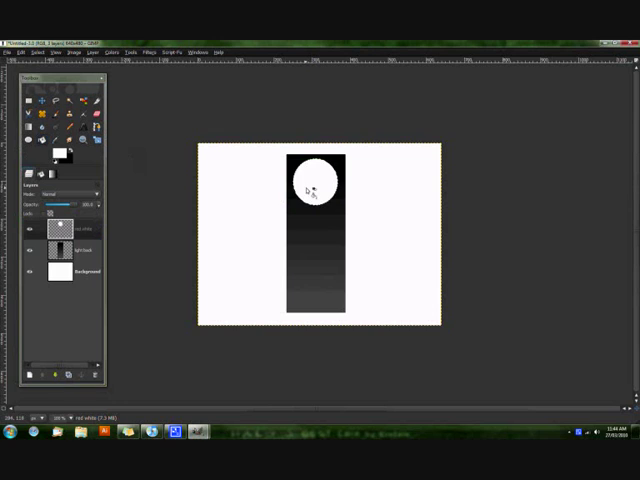
- Remove an accidental duplicate and crop the red white layer boundary to its circle
{"action": "right_click", "coordinate": [62, 228]}
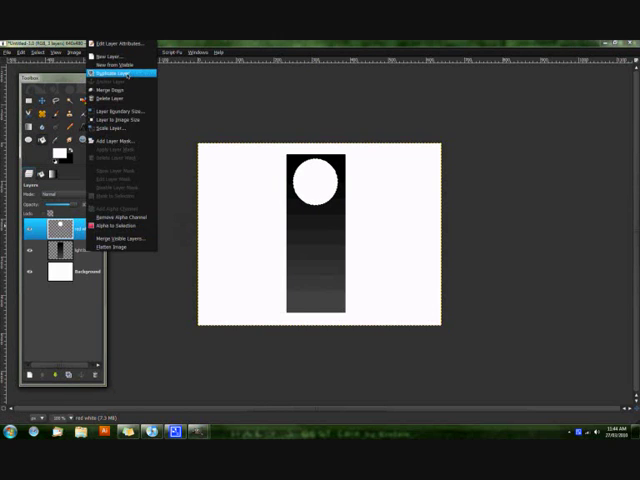
{"action": "left_click", "coordinate": [125, 75]}
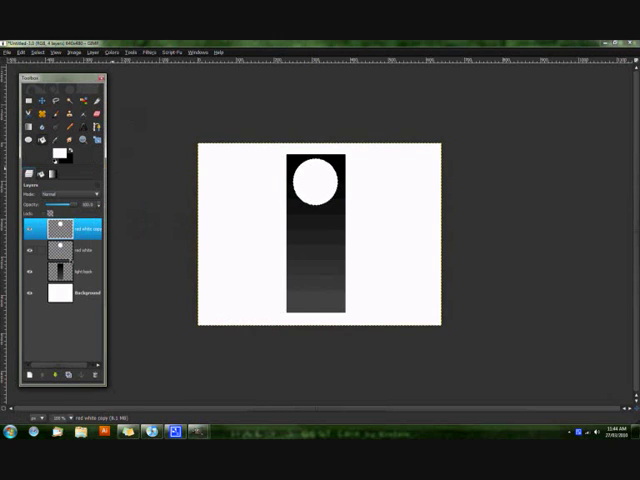
{"action": "left_click", "coordinate": [62, 250]}
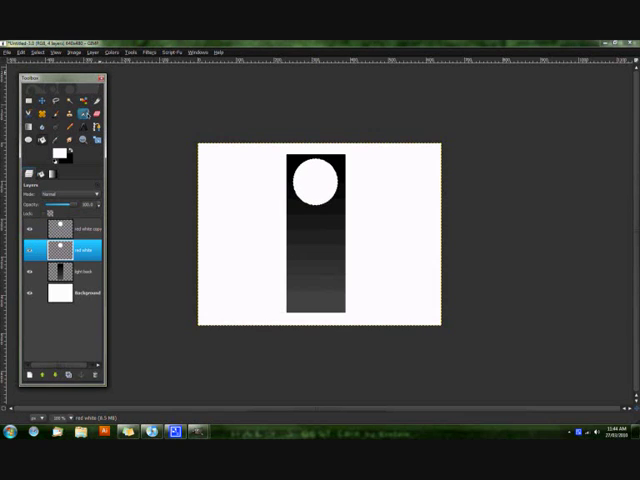
{"action": "key", "text": "Delete"}
{"action": "left_click", "coordinate": [93, 53]}
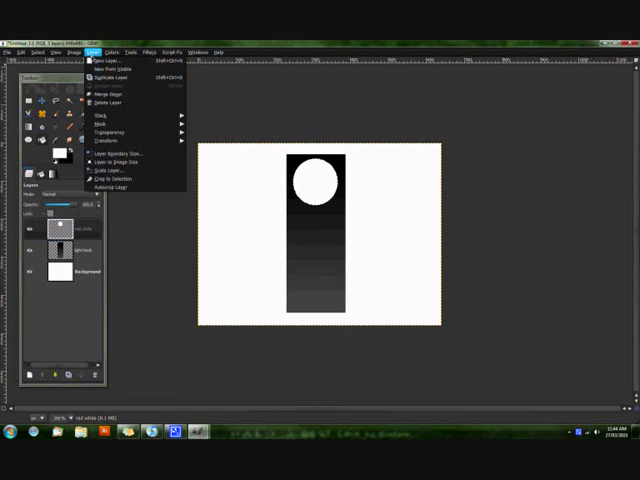
{"action": "left_click", "coordinate": [113, 180]}
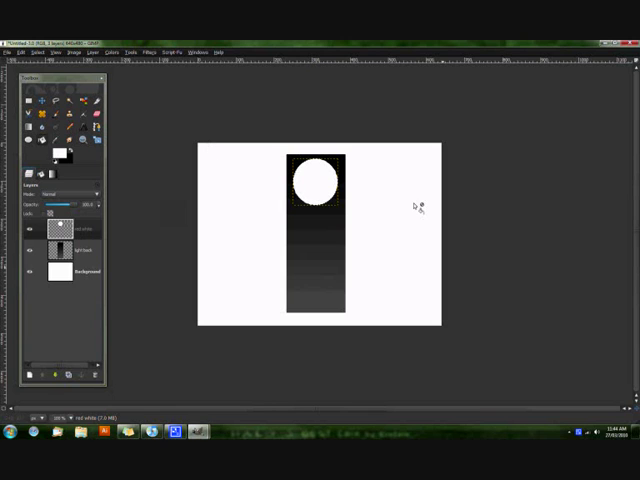
- Duplicate the circle layer, rename it 'yellow white', and move it below the top circle
{"action": "left_click", "coordinate": [92, 52]}
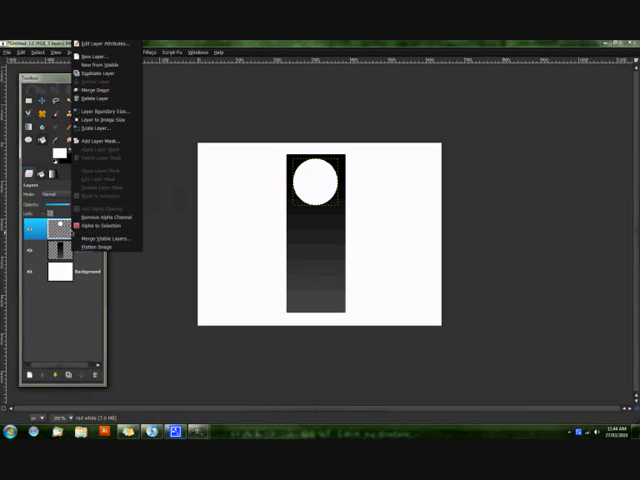
{"action": "left_click", "coordinate": [95, 78]}
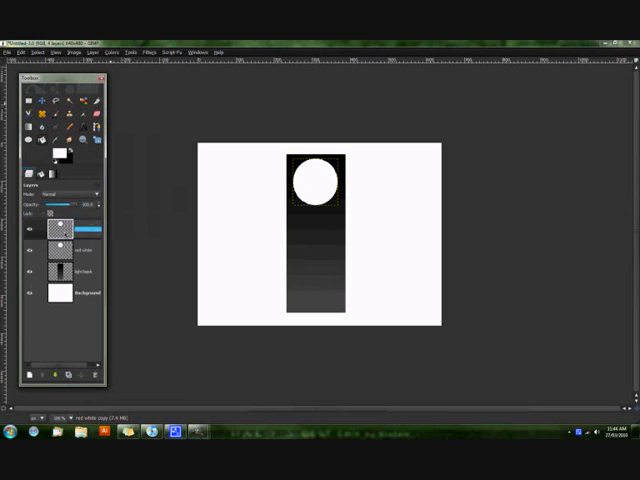
{"action": "double_click", "coordinate": [85, 232]}
{"action": "left_click_drag", "start_coordinate": [128, 133], "coordinate": [105, 134]}
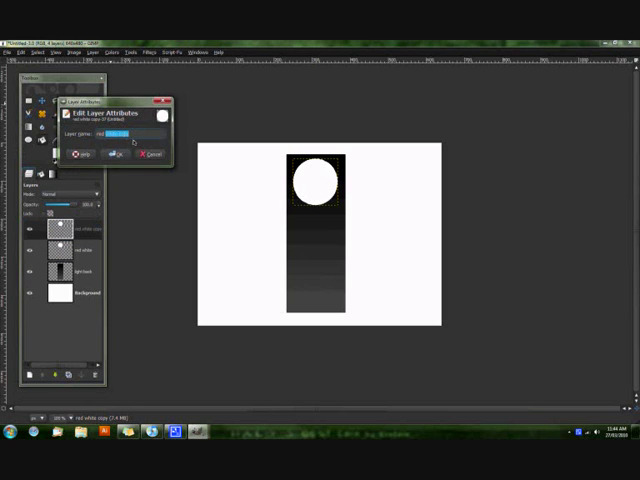
{"action": "key", "text": "BackSpace"}
{"action": "type", "text": "red colour"}
{"action": "left_click", "coordinate": [116, 154]}
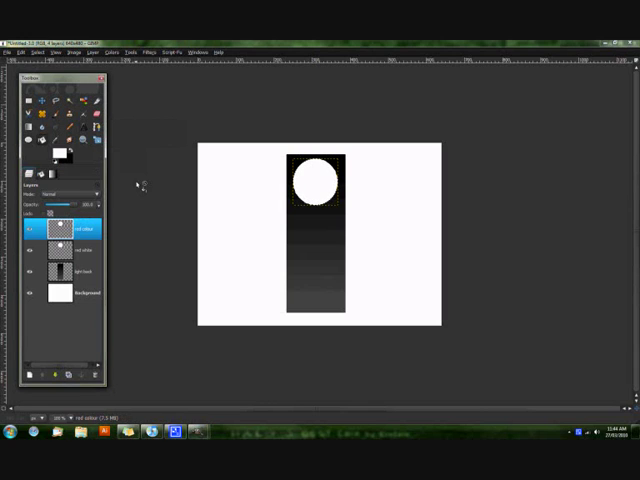
{"action": "double_click", "coordinate": [84, 229]}
{"action": "double_click", "coordinate": [84, 229]}
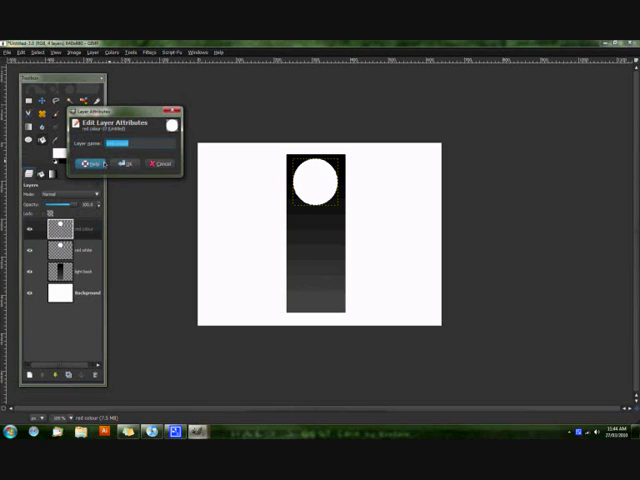
{"action": "type", "text": "f"}
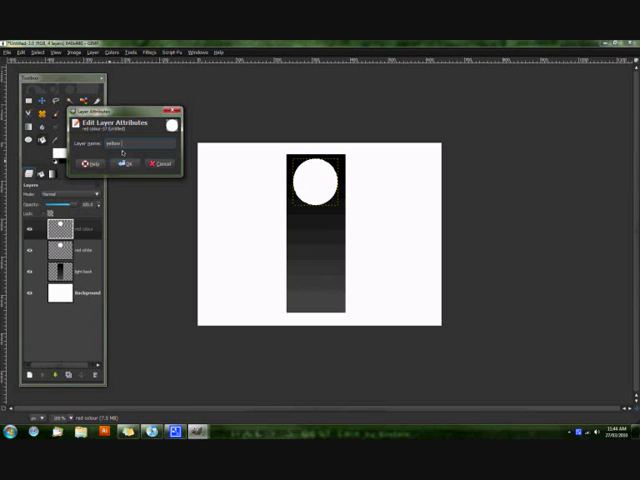
{"action": "key", "text": "Return"}
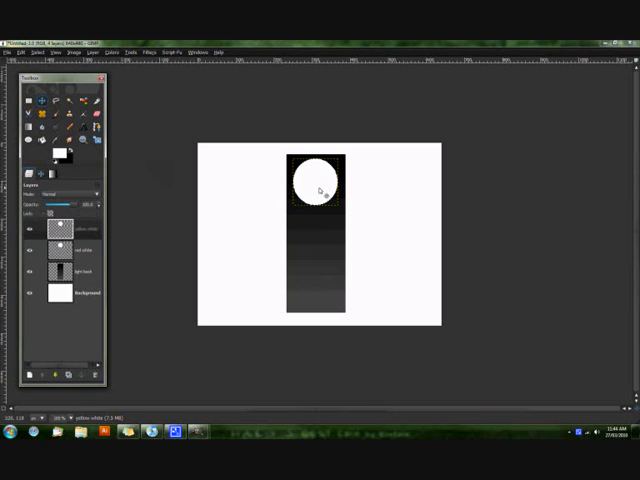
{"action": "left_click_drag", "start_coordinate": [315, 188], "coordinate": [322, 242]}
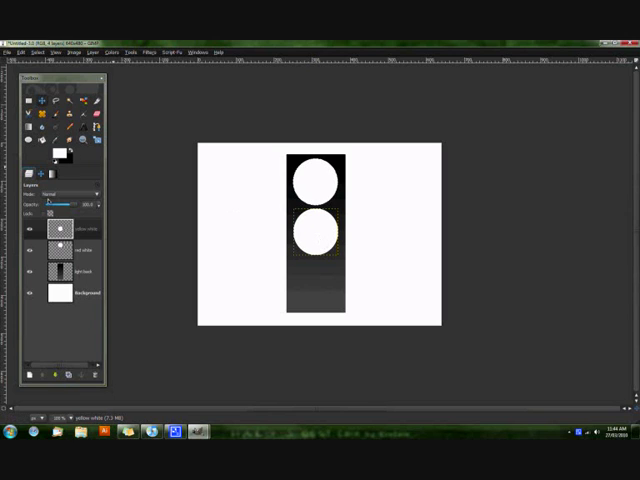
- Duplicate yellow white as 'Green White' and drag its circle to the housing's bottom
{"action": "right_click", "coordinate": [60, 230]}
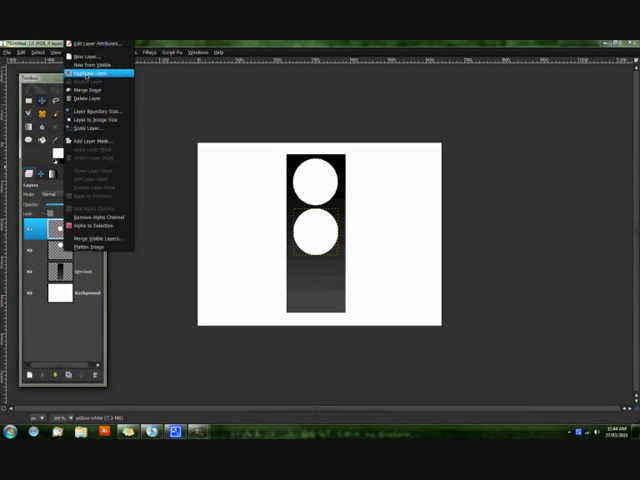
{"action": "left_click", "coordinate": [88, 73]}
{"action": "double_click", "coordinate": [78, 230]}
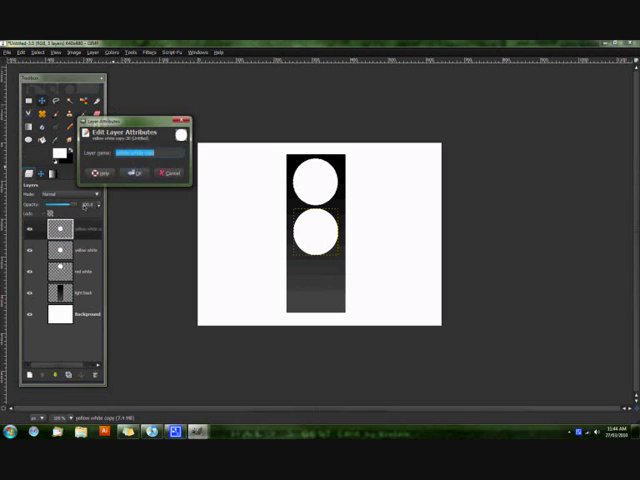
{"action": "type", "text": "g"}
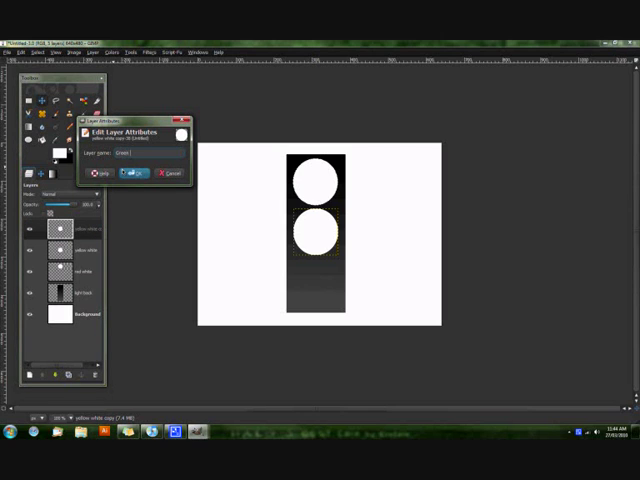
{"action": "left_click", "coordinate": [133, 174]}
{"action": "left_click_drag", "start_coordinate": [318, 232], "coordinate": [318, 284]}
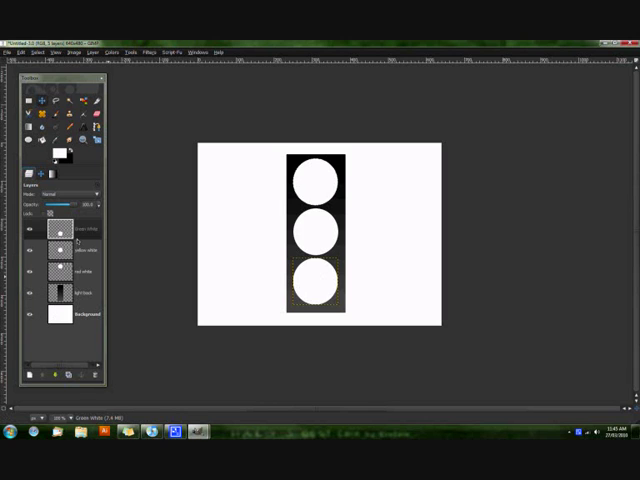
{"action": "left_click", "coordinate": [83, 274]}
- Duplicate the red white layer and rearrange the circle layers in the Layers panel
{"action": "right_click", "coordinate": [83, 274]}
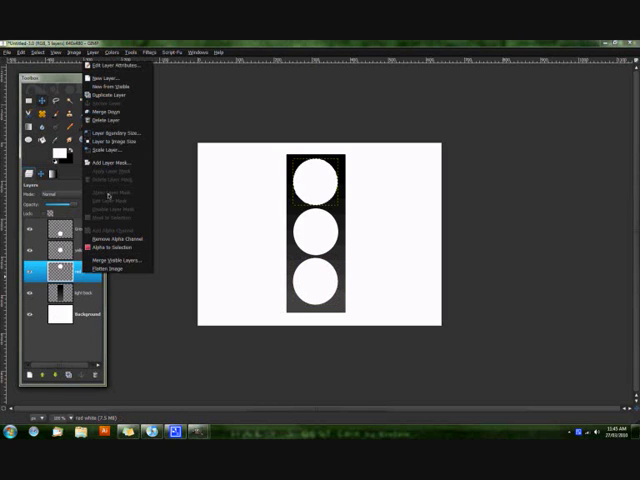
{"action": "left_click", "coordinate": [110, 94]}
{"action": "left_click_drag", "start_coordinate": [60, 271], "coordinate": [80, 234]}
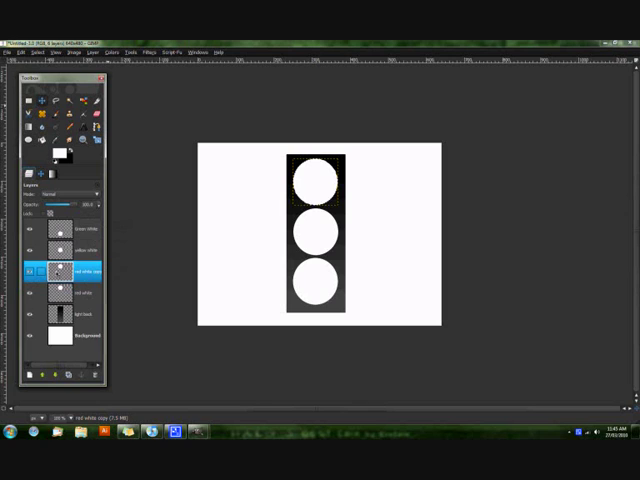
{"action": "left_click_drag", "start_coordinate": [60, 271], "coordinate": [80, 283]}
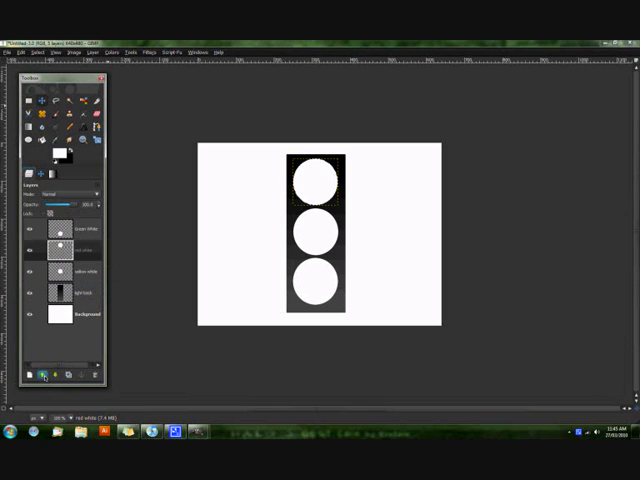
{"action": "left_click", "coordinate": [78, 255]}
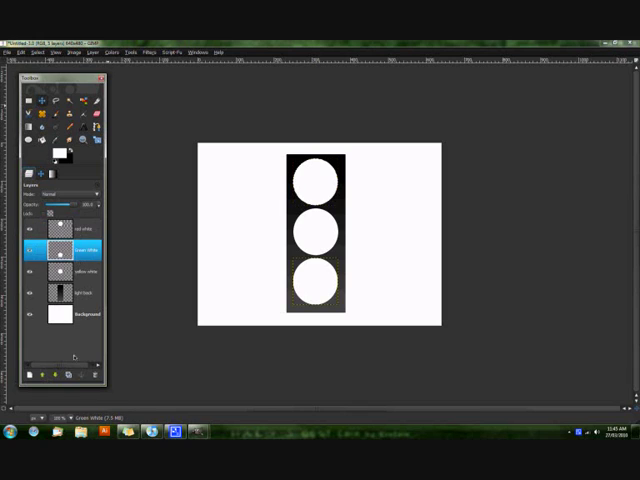
{"action": "left_click", "coordinate": [78, 271]}
{"action": "left_click", "coordinate": [92, 52]}
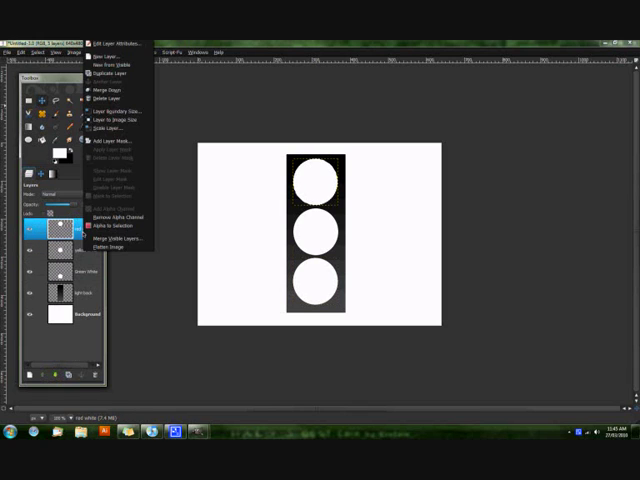
{"action": "left_click", "coordinate": [105, 64]}
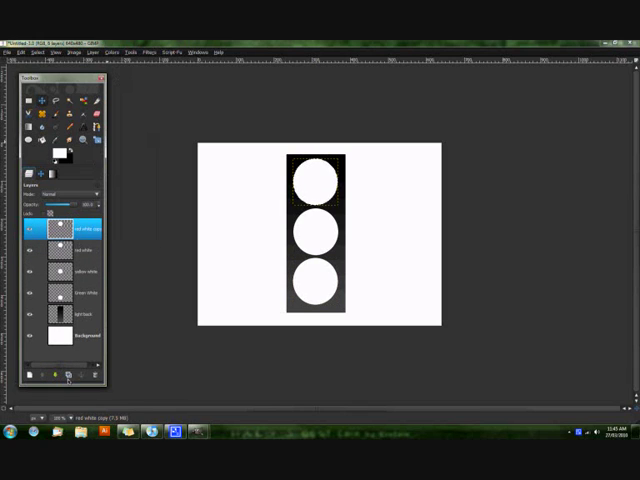
{"action": "left_click", "coordinate": [85, 252]}
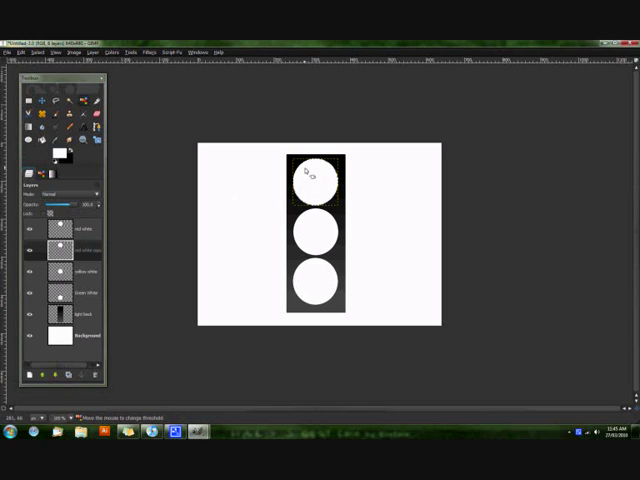
- Drag the red white copy to the top of the stack and rename it 'red colour'
{"action": "left_click_drag", "start_coordinate": [62, 250], "coordinate": [62, 258]}
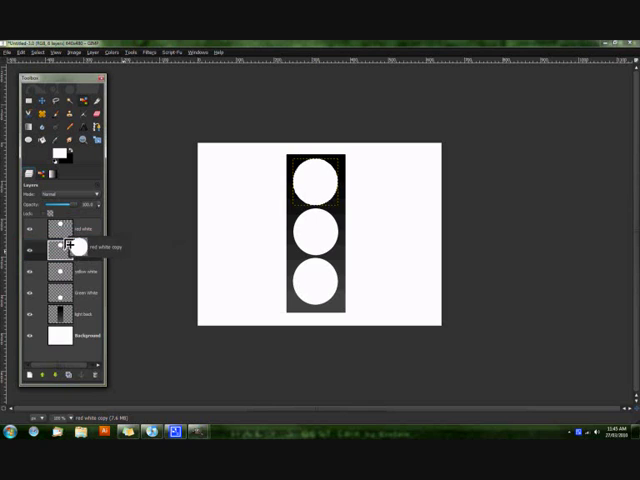
{"action": "left_click", "coordinate": [45, 378]}
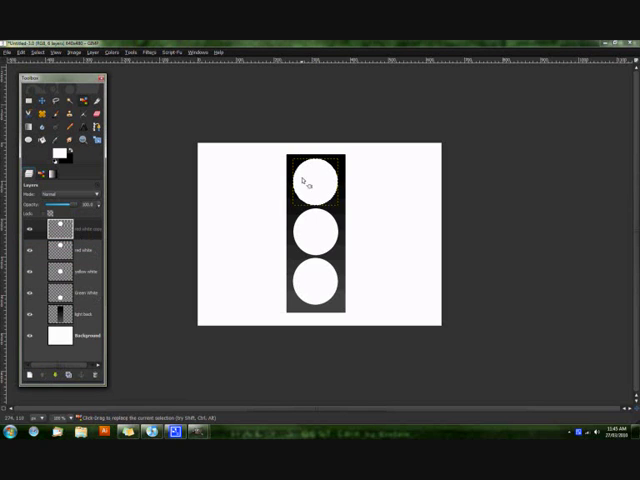
{"action": "double_click", "coordinate": [87, 228]}
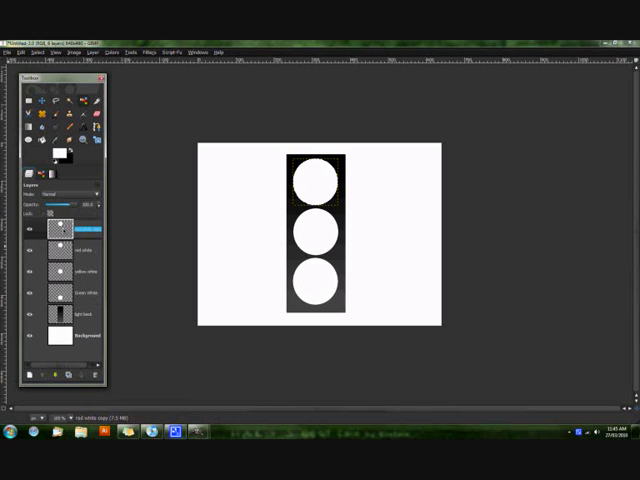
{"action": "double_click", "coordinate": [60, 228]}
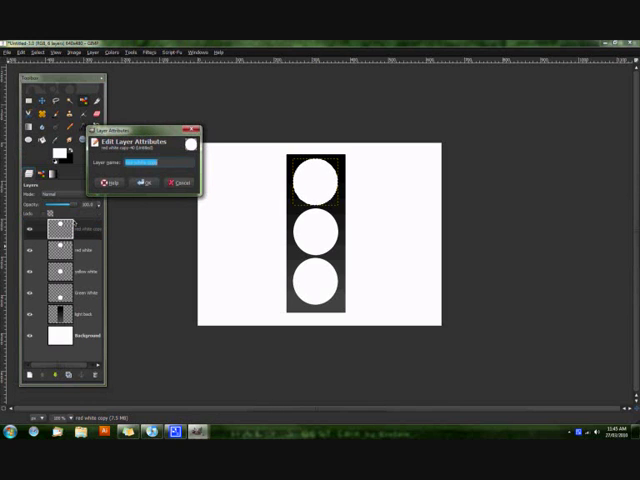
{"action": "type", "text": "red colour"}
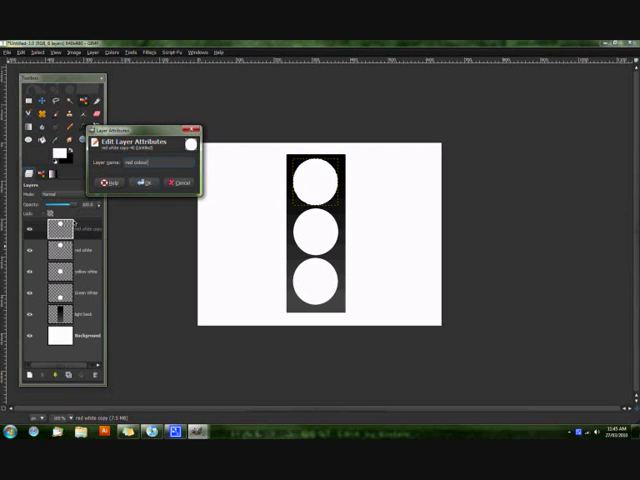
{"action": "key", "text": "Return"}
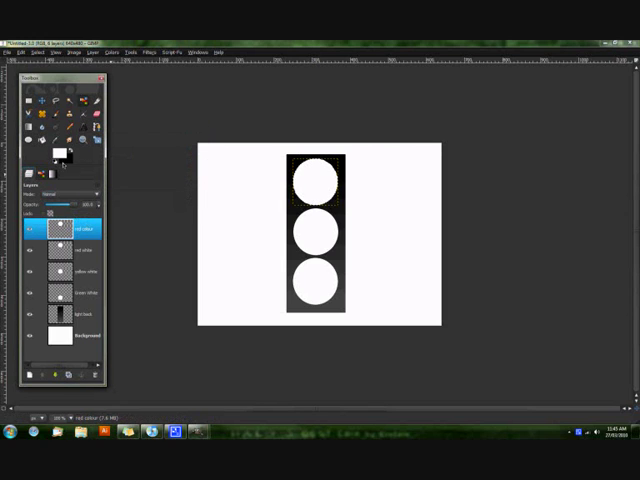
- Pick a red foreground colour and bucket-fill the top circle on the red colour layer
{"action": "left_click", "coordinate": [58, 152]}
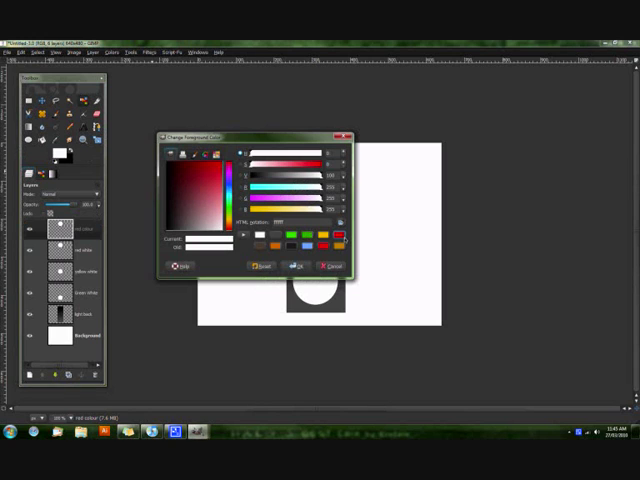
{"action": "left_click", "coordinate": [336, 237]}
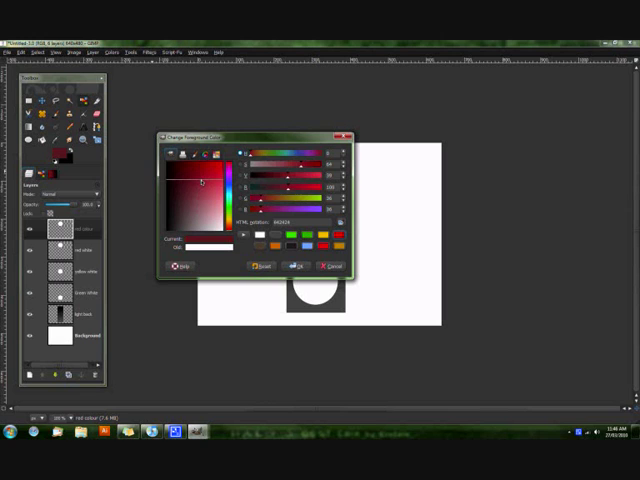
{"action": "left_click", "coordinate": [199, 183]}
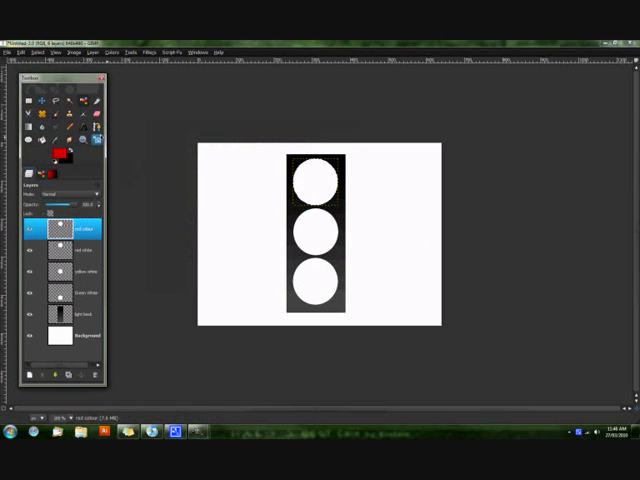
{"action": "left_click", "coordinate": [56, 126]}
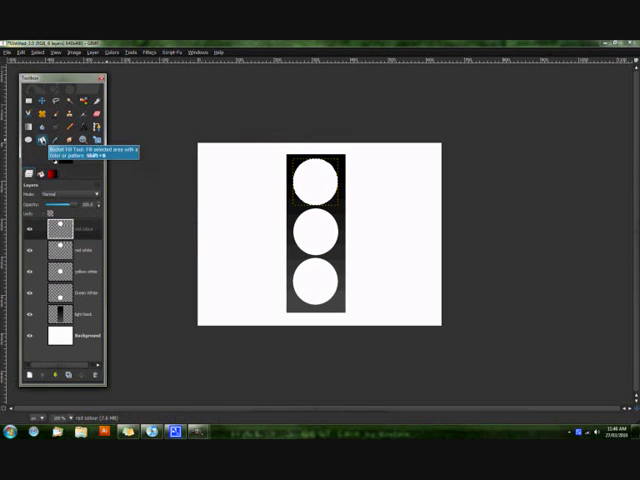
{"action": "left_click", "coordinate": [316, 180]}
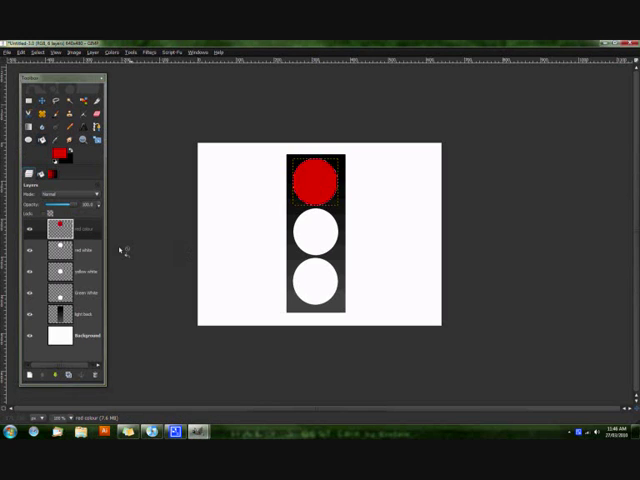
{"action": "left_click", "coordinate": [77, 272]}
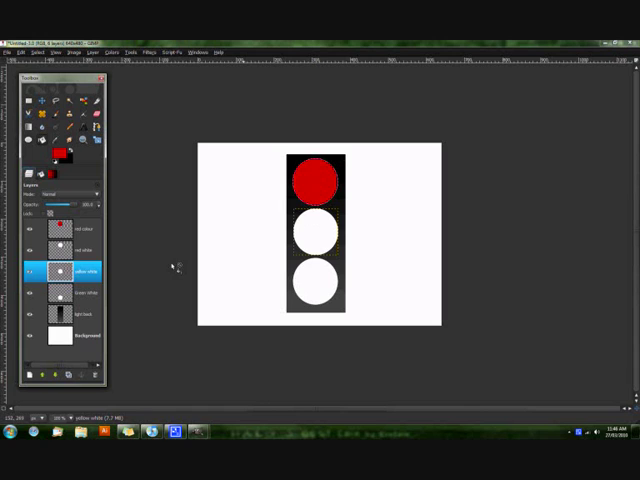
- Duplicate the yellow white layer and name the copy 'yellow colour'
{"action": "right_click", "coordinate": [70, 270]}
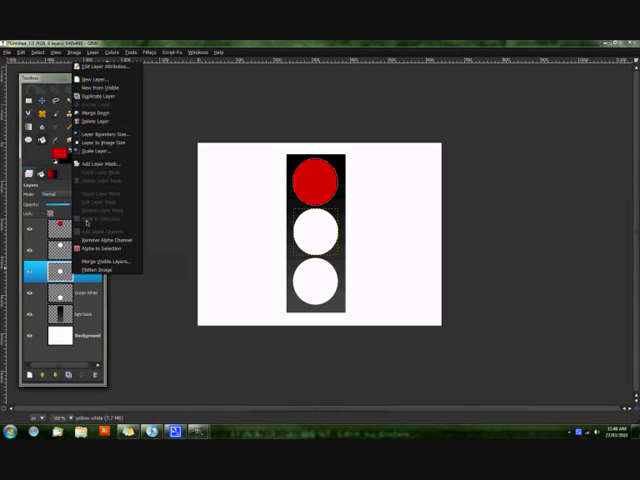
{"action": "left_click", "coordinate": [110, 97]}
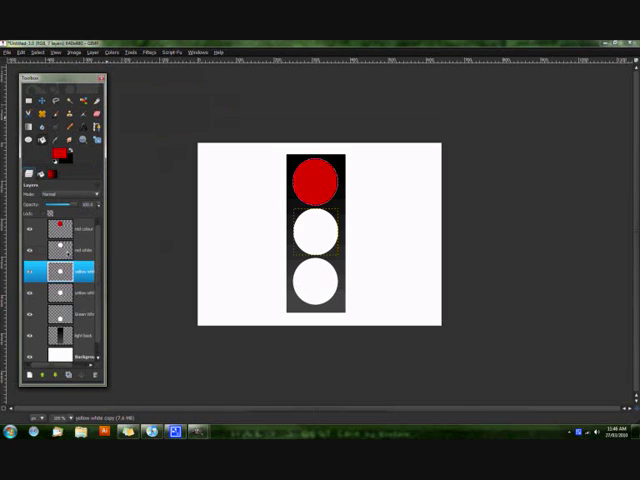
{"action": "double_click", "coordinate": [80, 270]}
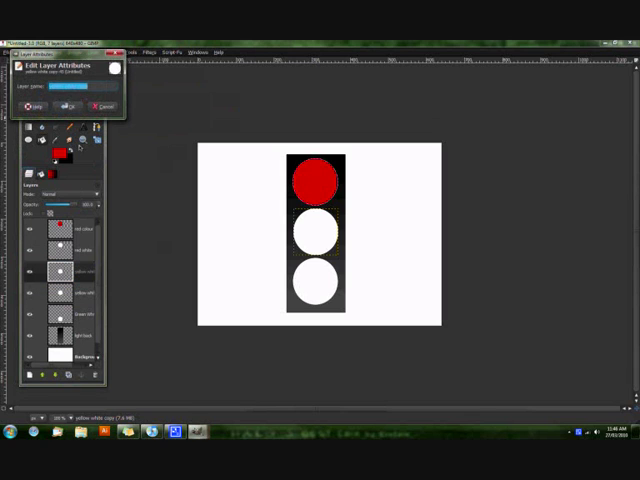
{"action": "type", "text": "yellow c"}
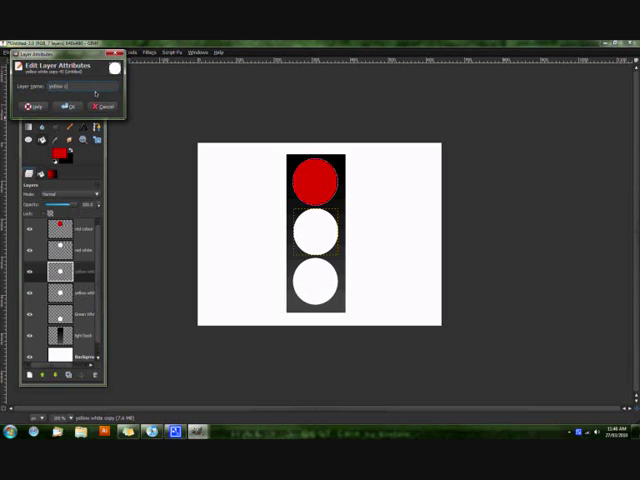
{"action": "key", "text": "Return"}
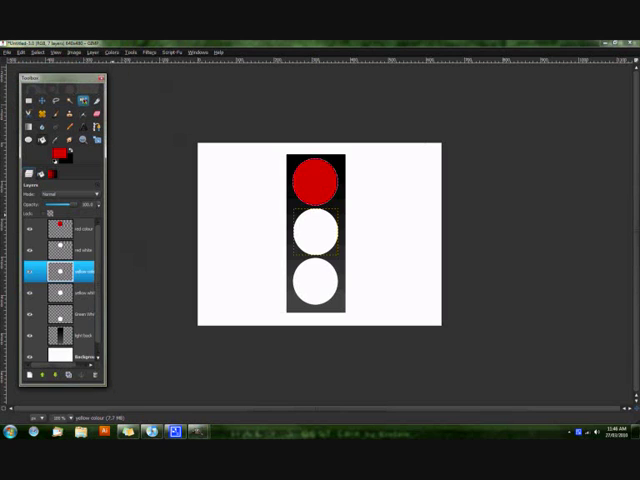
- Set the foreground colour to yellow and bucket-fill the middle circle
{"action": "left_click", "coordinate": [42, 138]}
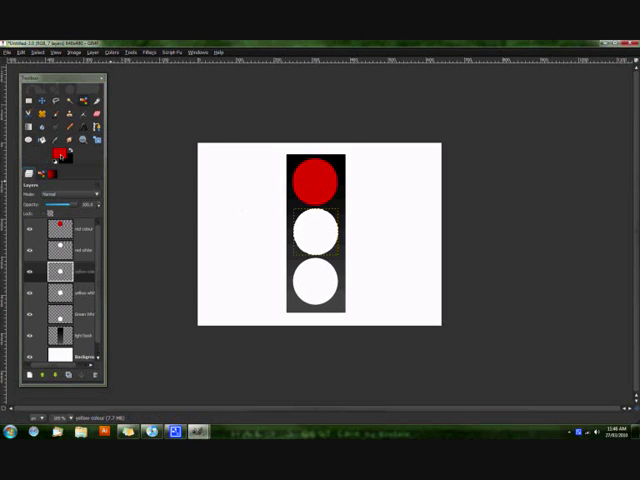
{"action": "left_click", "coordinate": [58, 150]}
{"action": "left_click", "coordinate": [338, 238]}
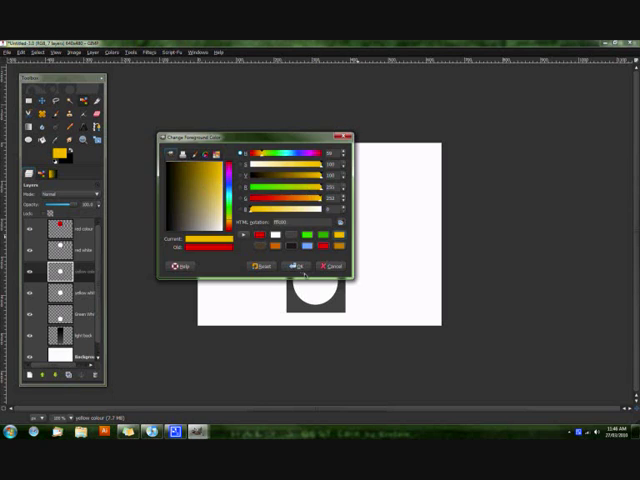
{"action": "left_click", "coordinate": [296, 266]}
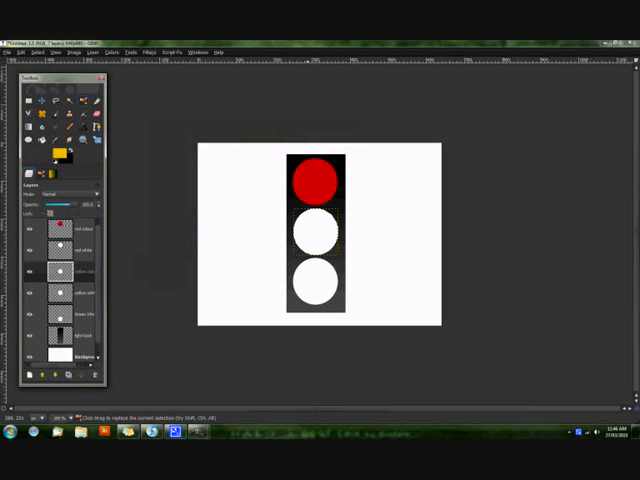
{"action": "left_click", "coordinate": [297, 232]}
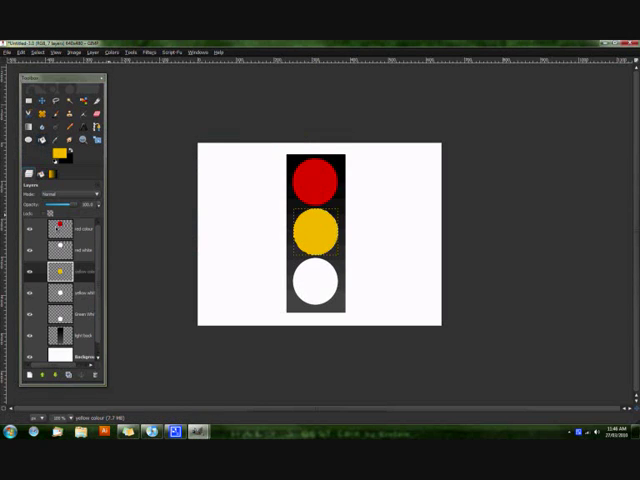
{"action": "left_click", "coordinate": [82, 314]}
- Duplicate the Green White layer and set the foreground colour to green
{"action": "right_click", "coordinate": [82, 314]}
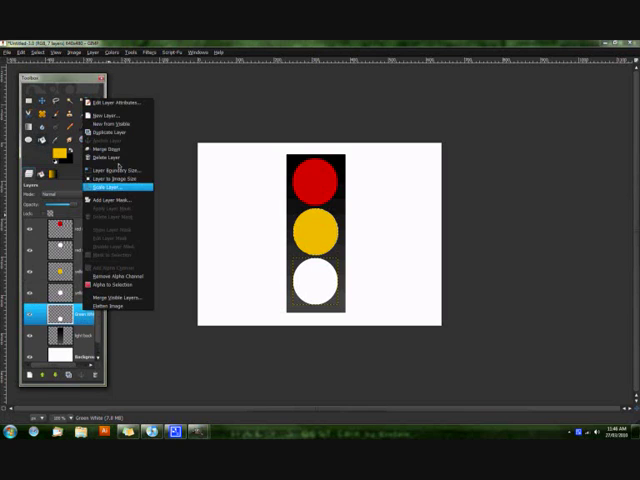
{"action": "left_click", "coordinate": [120, 132]}
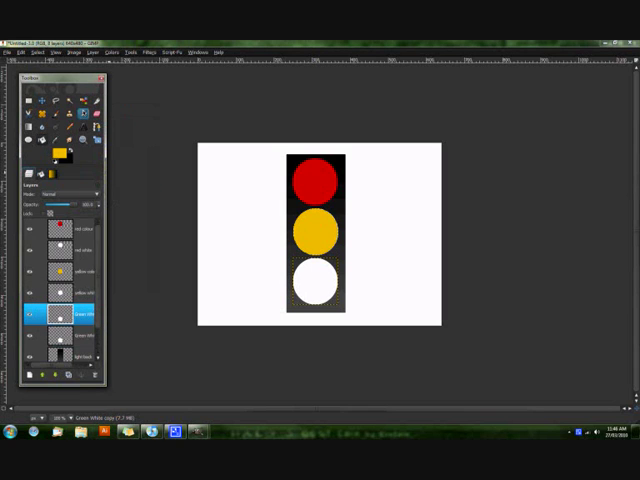
{"action": "left_click", "coordinate": [304, 297]}
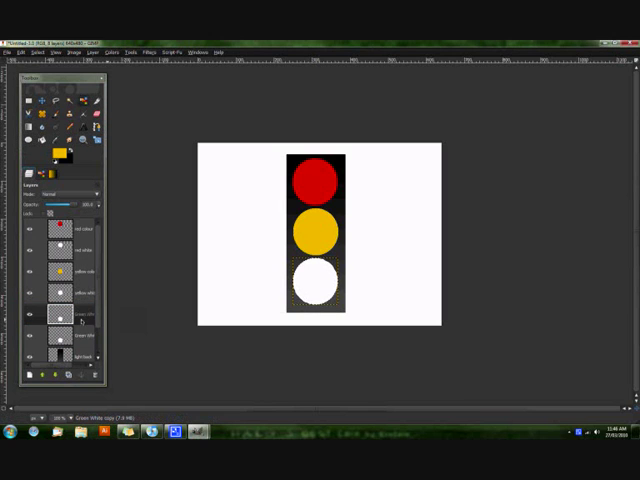
{"action": "left_click", "coordinate": [60, 152]}
{"action": "left_click", "coordinate": [230, 185]}
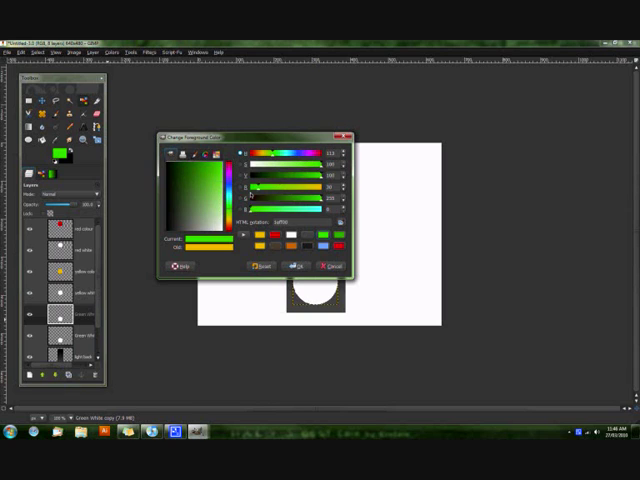
{"action": "left_click", "coordinate": [297, 266]}
- Bucket-fill the bottom circle green and rename the layer 'Green colour'
{"action": "left_click", "coordinate": [68, 140]}
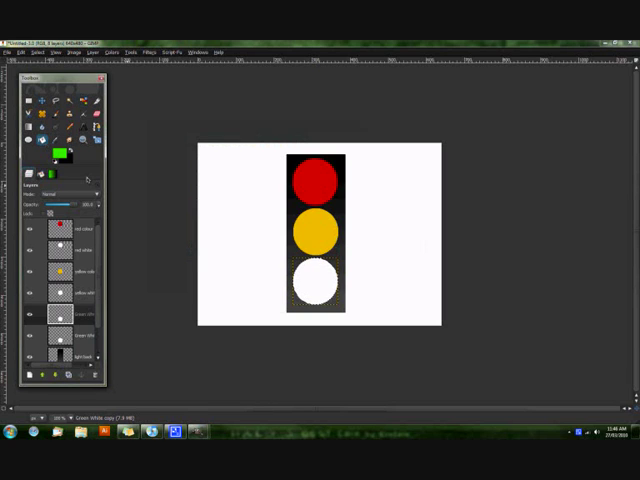
{"action": "left_click", "coordinate": [321, 289]}
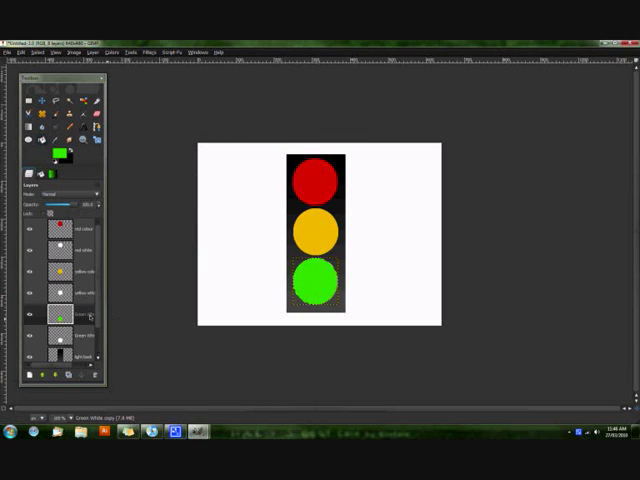
{"action": "double_click", "coordinate": [84, 315]}
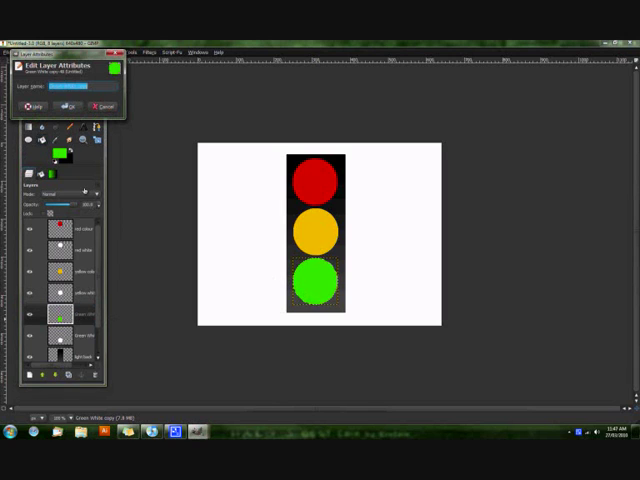
{"action": "type", "text": "Gre"}
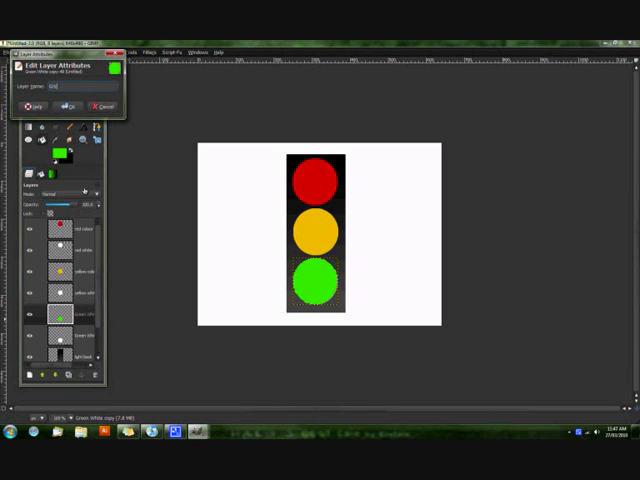
{"action": "type", "text": "en ci"}
{"action": "key", "text": "Return"}
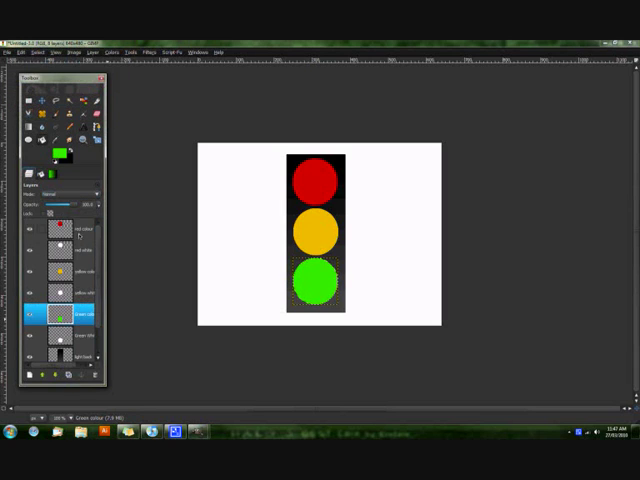
- Lower the opacity of the red, yellow and green colour layers to 70
{"action": "left_click", "coordinate": [78, 230]}
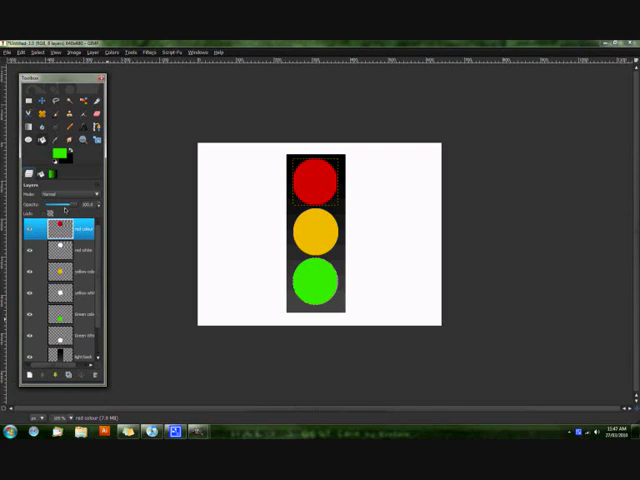
{"action": "left_click", "coordinate": [90, 204]}
{"action": "type", "text": "1"}
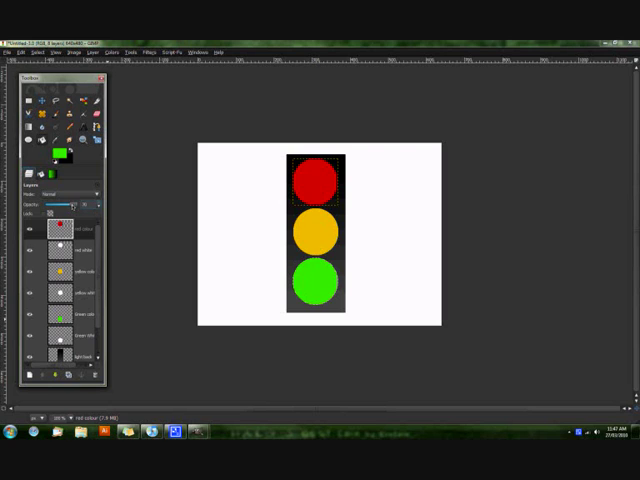
{"action": "key", "text": "Return"}
{"action": "left_click", "coordinate": [60, 271]}
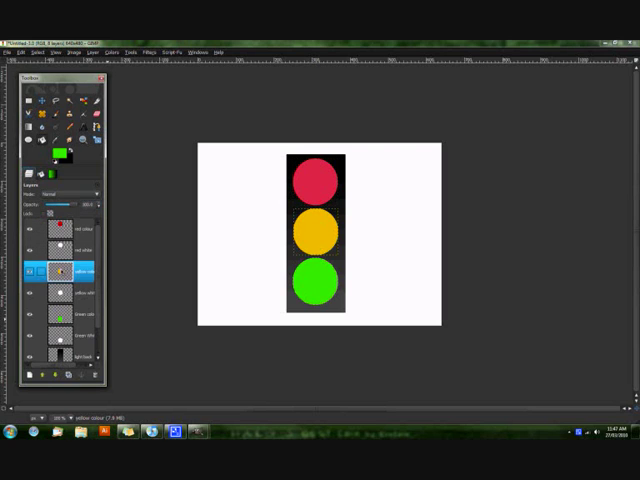
{"action": "left_click", "coordinate": [90, 204]}
{"action": "type", "text": "10"}
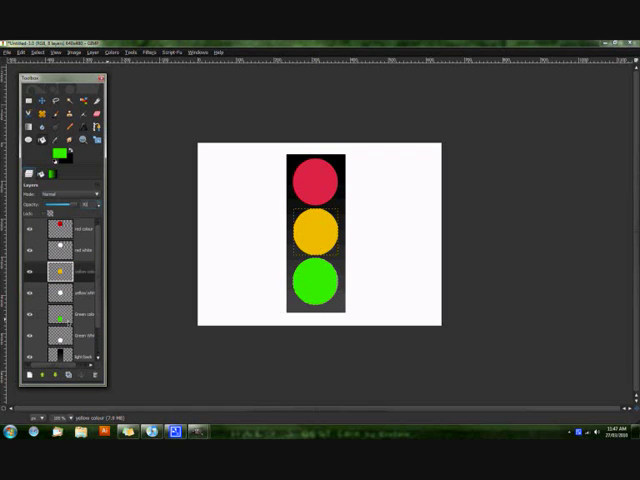
{"action": "left_click", "coordinate": [60, 314]}
{"action": "left_click", "coordinate": [88, 204]}
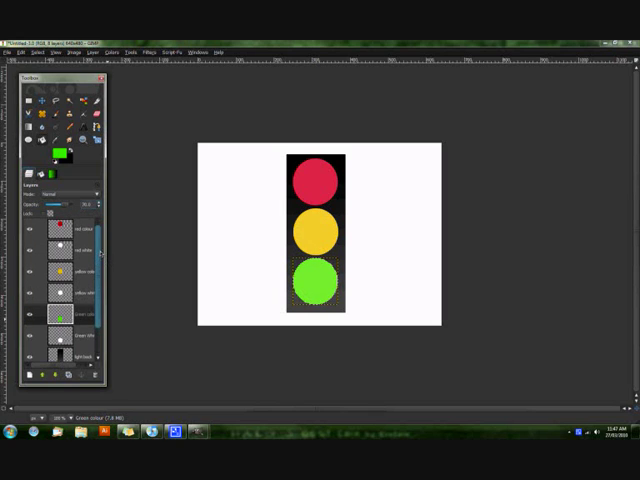
{"action": "left_click_drag", "start_coordinate": [101, 255], "coordinate": [101, 330]}
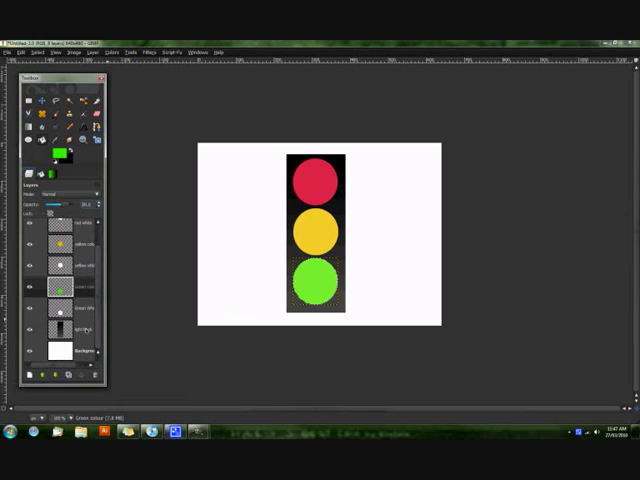
- Make the light back layer active and remove the selection around the green circle
{"action": "left_click", "coordinate": [83, 328]}
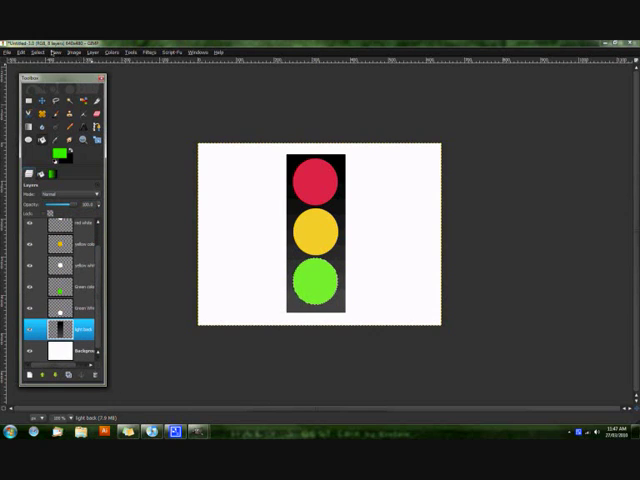
{"action": "left_click", "coordinate": [38, 52]}
{"action": "left_click", "coordinate": [40, 62]}
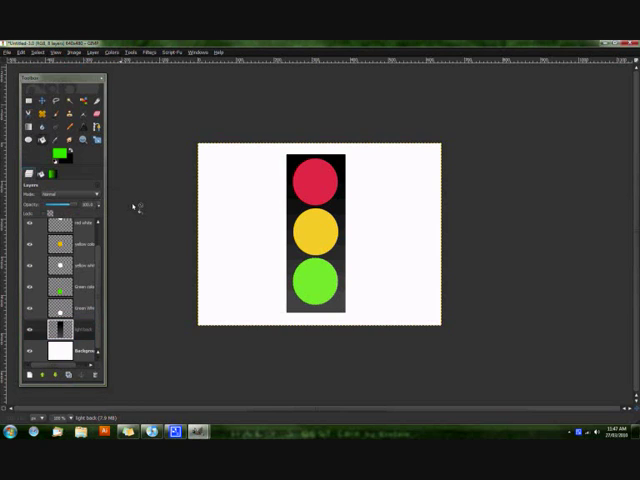
- Hide the red and yellow white glow layers and narrow the layers dock
{"action": "left_click", "coordinate": [60, 350]}
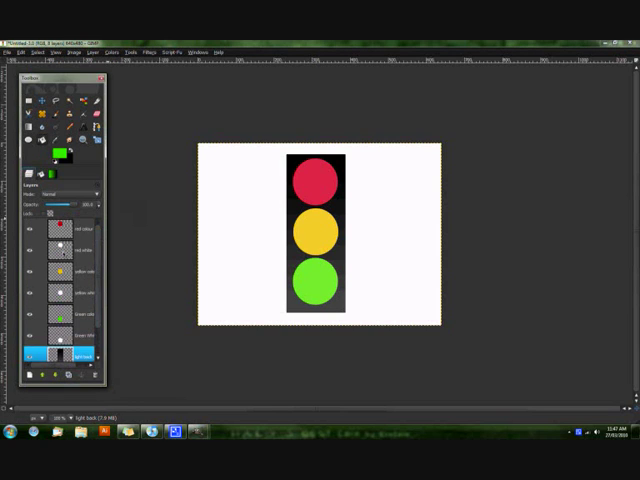
{"action": "left_click", "coordinate": [30, 250]}
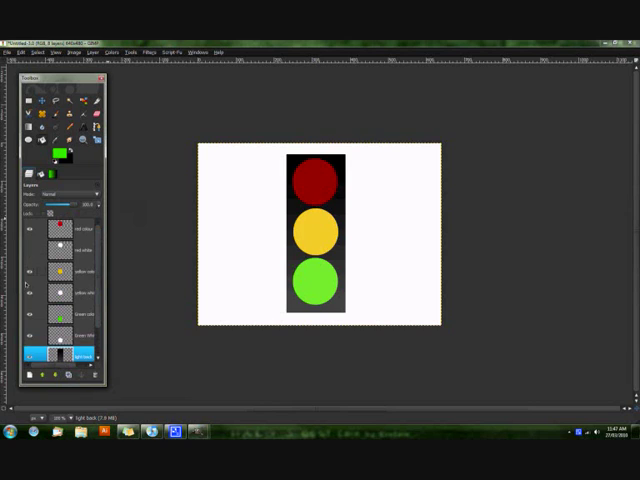
{"action": "left_click", "coordinate": [30, 296]}
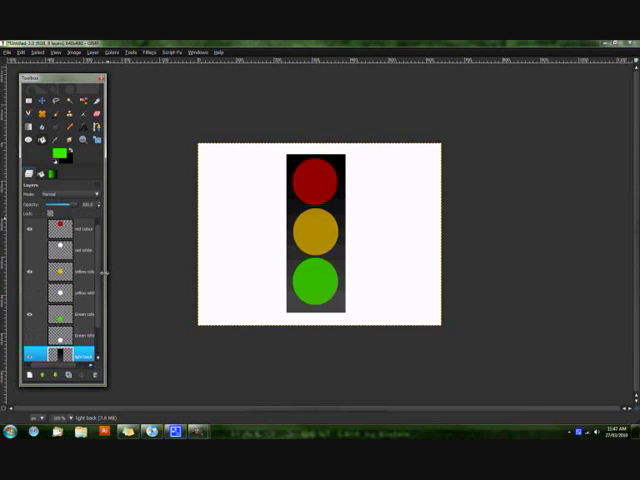
{"action": "mouse_move", "coordinate": [104, 285]}
{"action": "left_mouse_down"}
{"action": "mouse_move", "coordinate": [88, 285]}
{"action": "mouse_move", "coordinate": [104, 262]}
{"action": "left_mouse_up"}
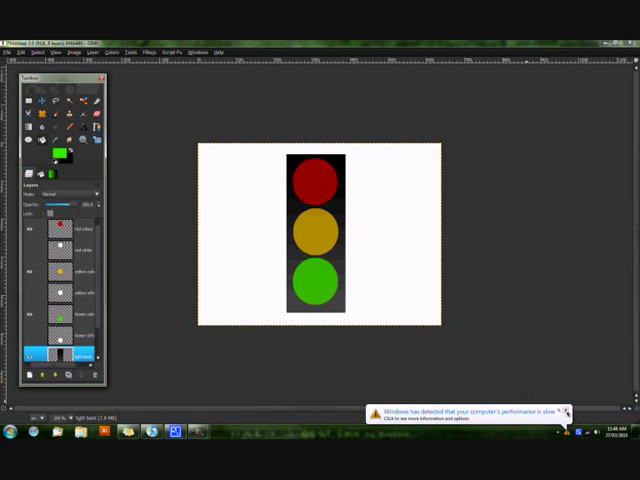
- Test the red and amber glow layers on and off, leaving only the green light glowing
{"action": "left_click", "coordinate": [566, 412]}
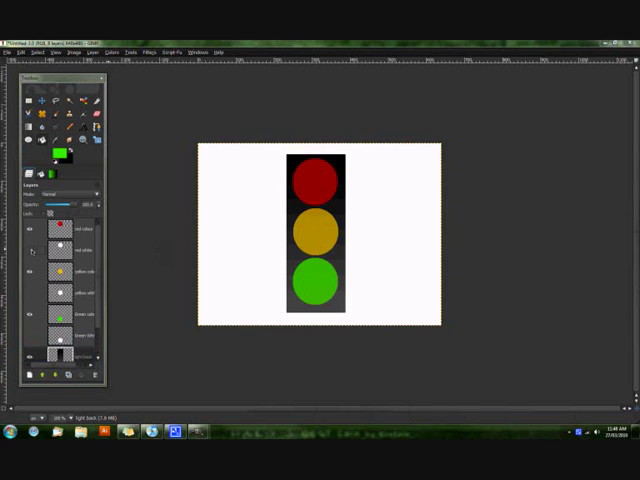
{"action": "left_click", "coordinate": [70, 354]}
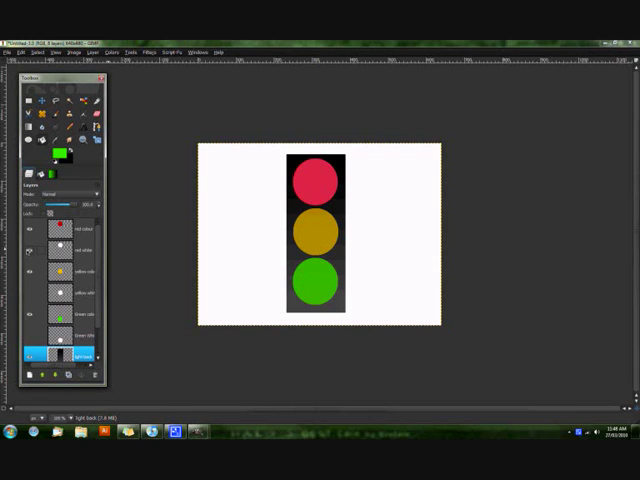
{"action": "left_click", "coordinate": [29, 228]}
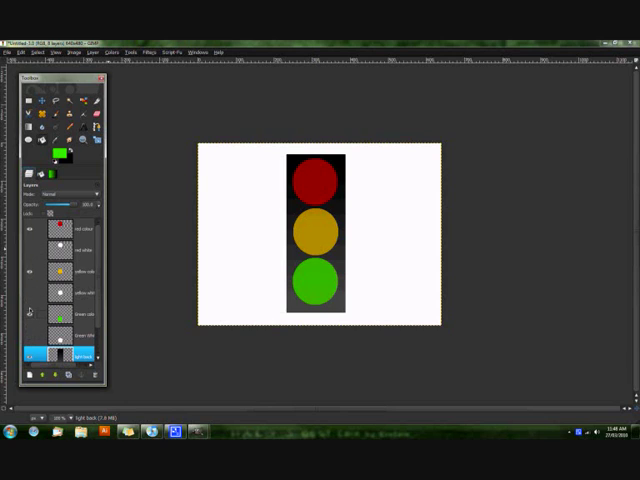
{"action": "left_click", "coordinate": [30, 293]}
{"action": "left_click", "coordinate": [29, 228]}
{"action": "left_click", "coordinate": [60, 292]}
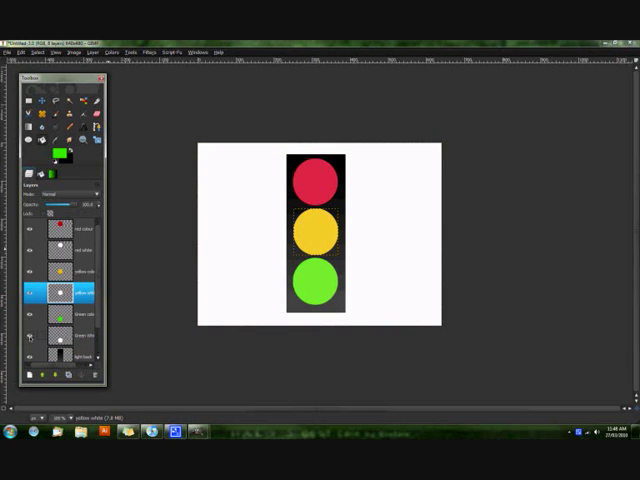
{"action": "left_click", "coordinate": [30, 293]}
{"action": "left_click", "coordinate": [30, 228]}
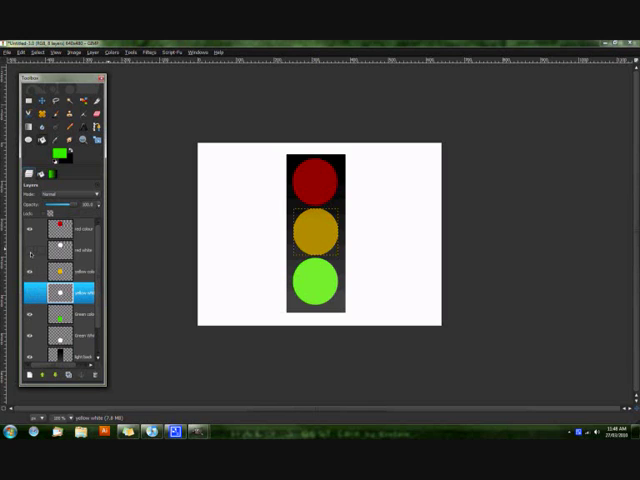
{"action": "left_click", "coordinate": [60, 352]}
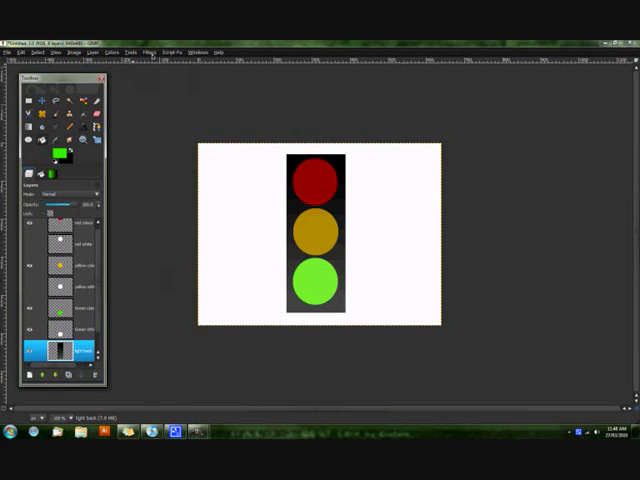
- Crop the canvas to a rectangle tightly around the traffic light housing
{"action": "left_click", "coordinate": [131, 52]}
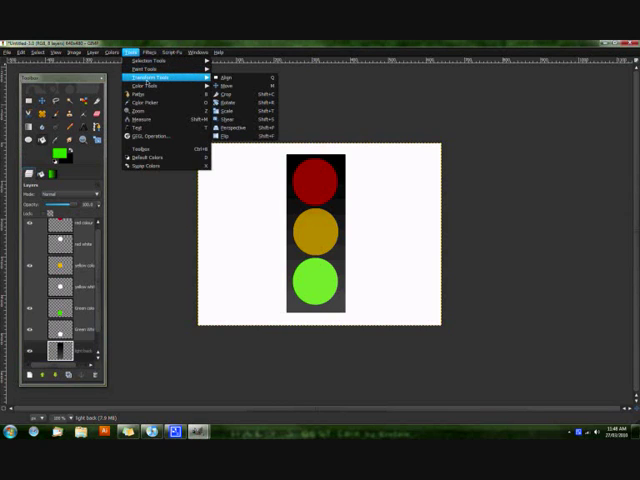
{"action": "mouse_move", "coordinate": [152, 77]}
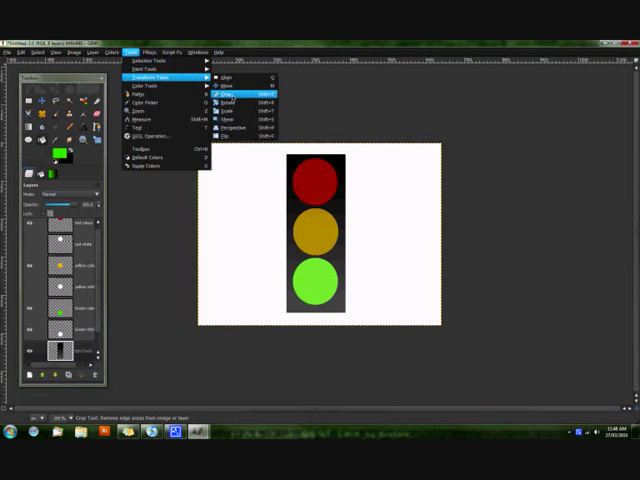
{"action": "left_click", "coordinate": [234, 93]}
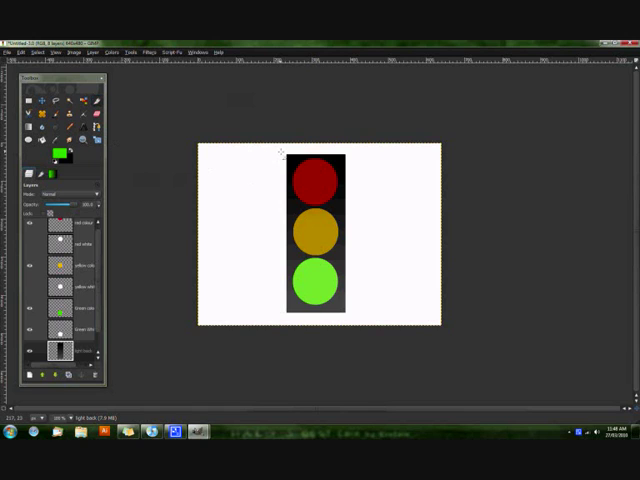
{"action": "left_click_drag", "start_coordinate": [285, 155], "coordinate": [352, 318]}
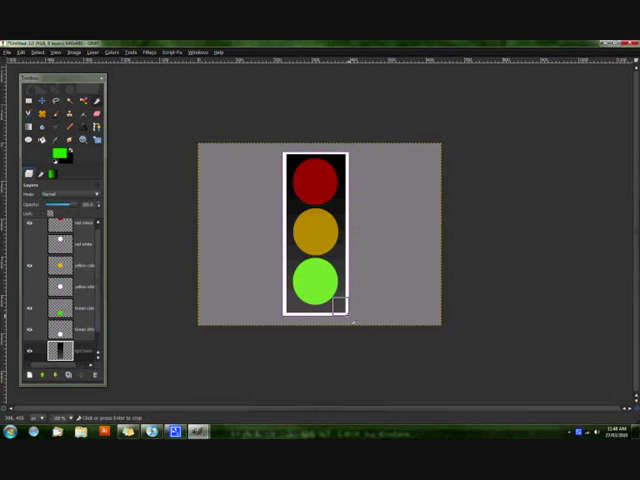
{"action": "key", "text": "Return"}
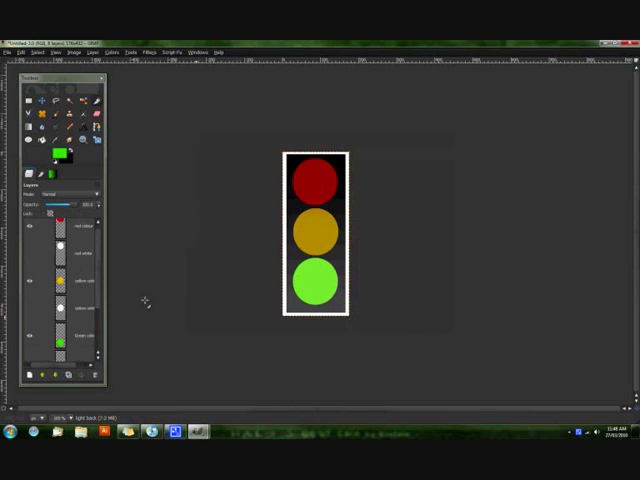
{"action": "left_click", "coordinate": [60, 318]}
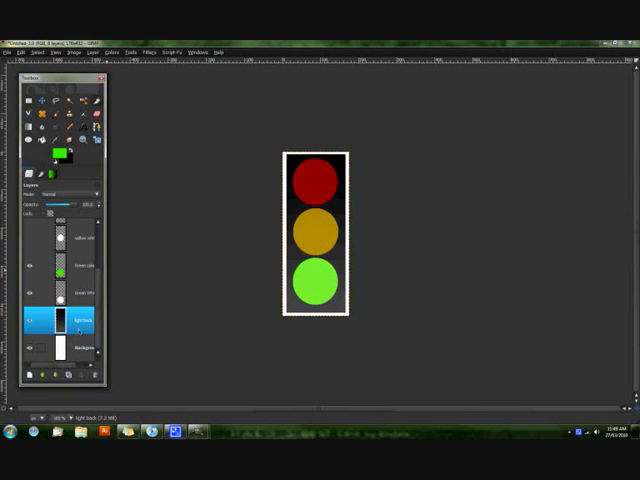
{"action": "right_click", "coordinate": [175, 431]}
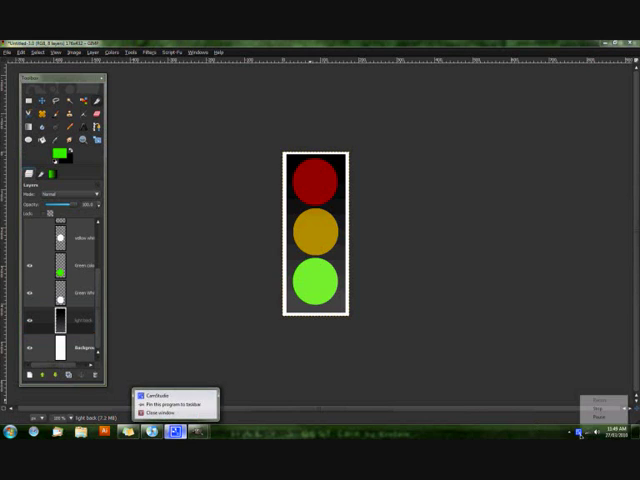
{"action": "right_click", "coordinate": [530, 434]}
{"action": "key", "text": "Escape"}
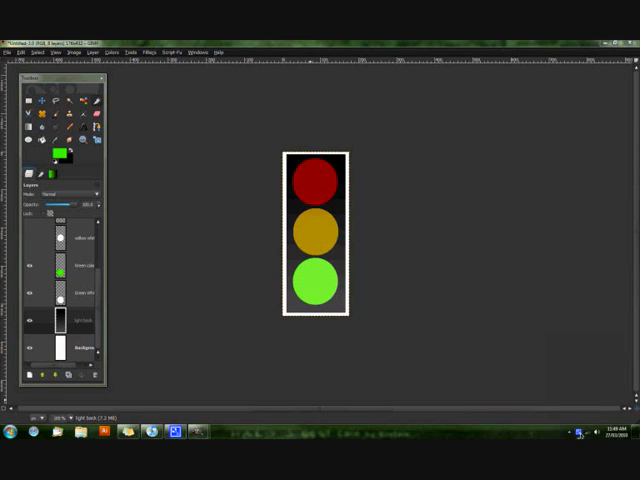